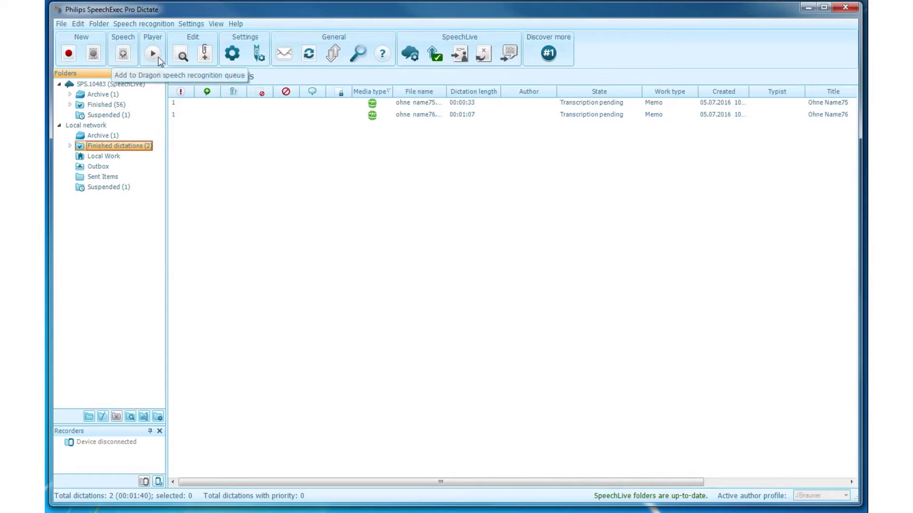
Refresh the folder contents and expand, then collapse, the Finished dictations subfolders
left_click(300, 54)
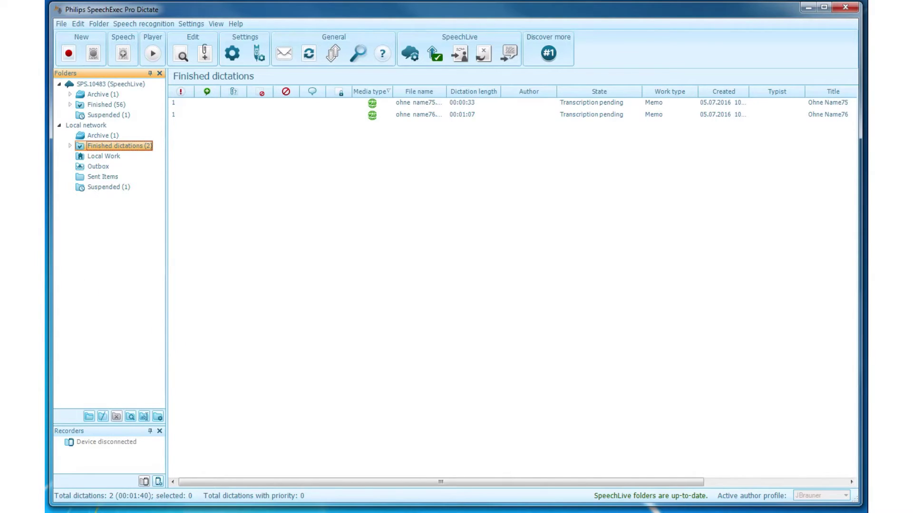
left_click(70, 146)
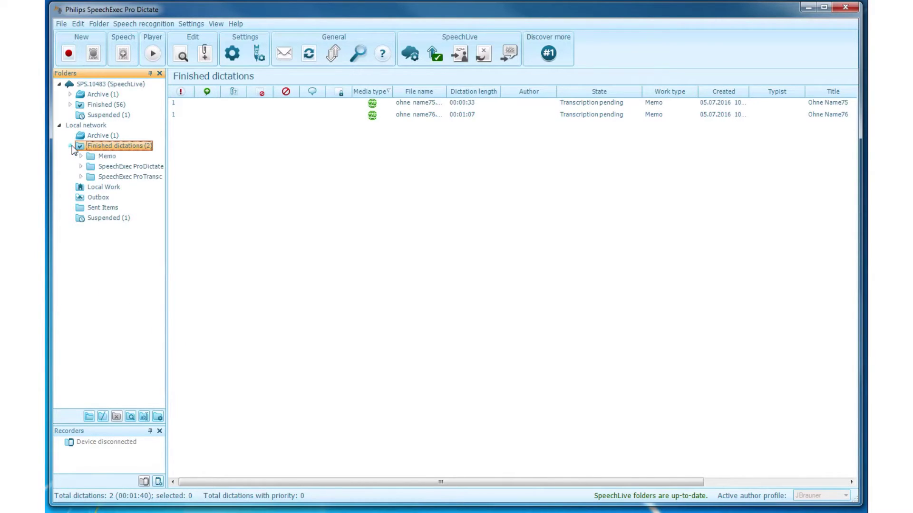
left_click(70, 147)
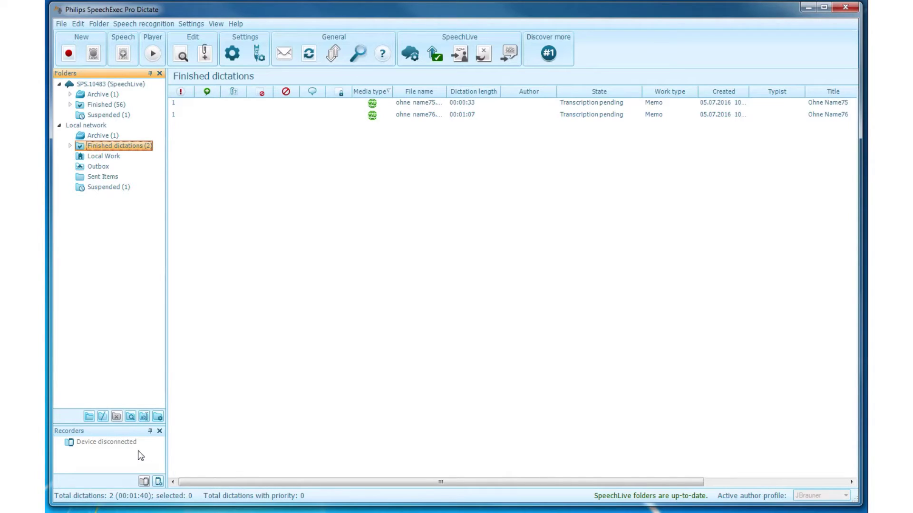
View the disconnected recorder's folder and review its DPM device settings, closing them with OK
left_click(118, 443)
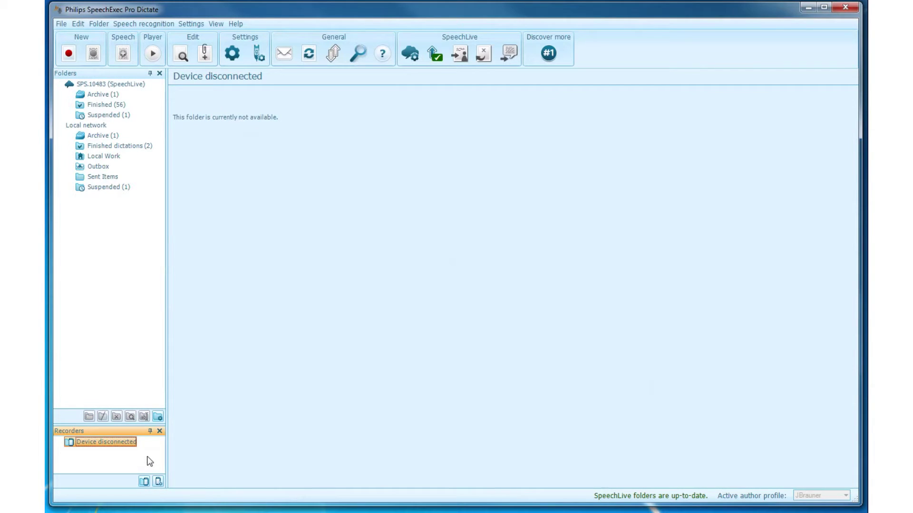
left_click(158, 482)
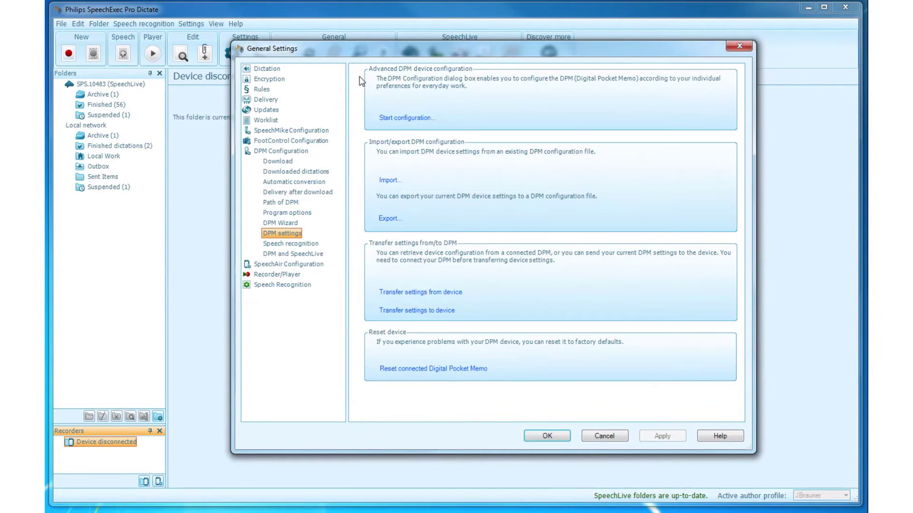
left_click(541, 434)
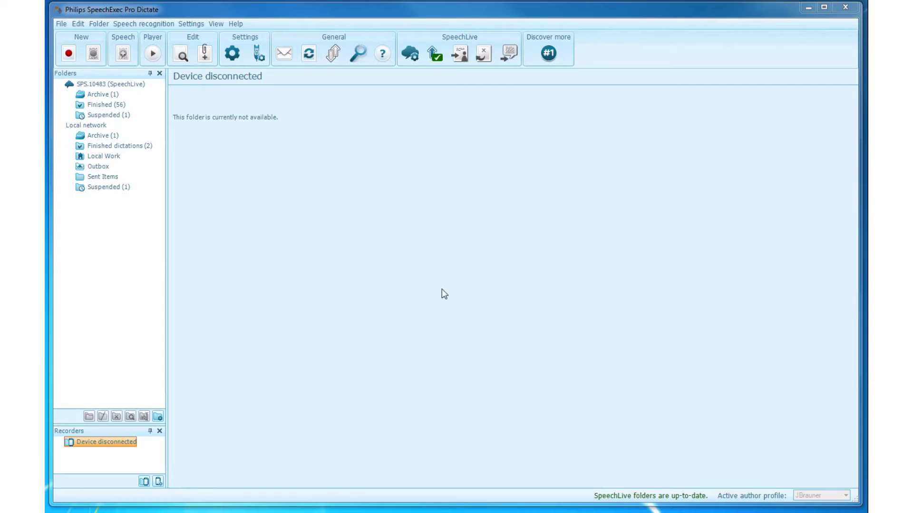
Show the SpeechLive Finished folder's 56 dictations and bring up the View menu options
left_click(105, 105)
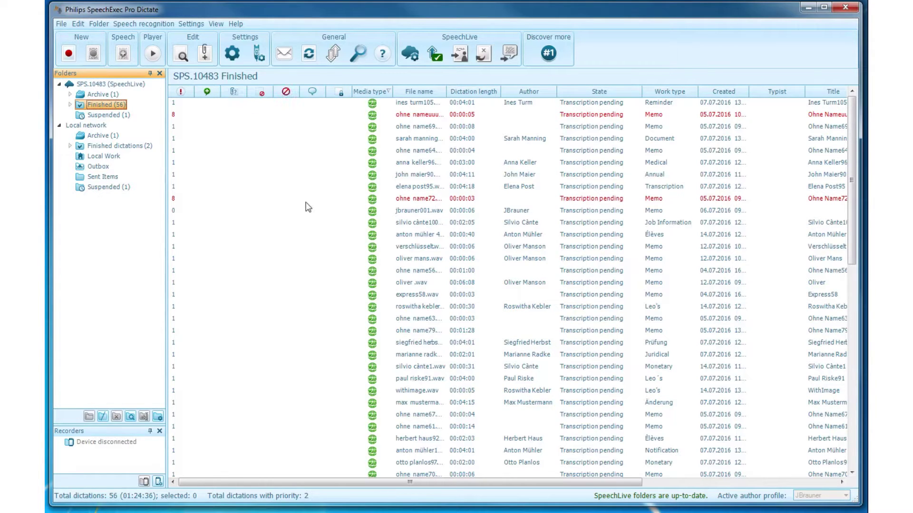
mouse_move(310, 208)
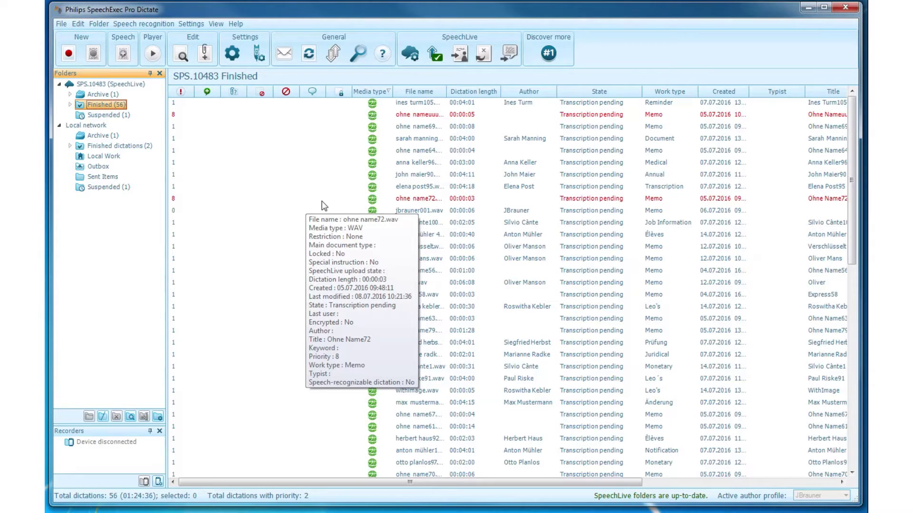
left_click(215, 25)
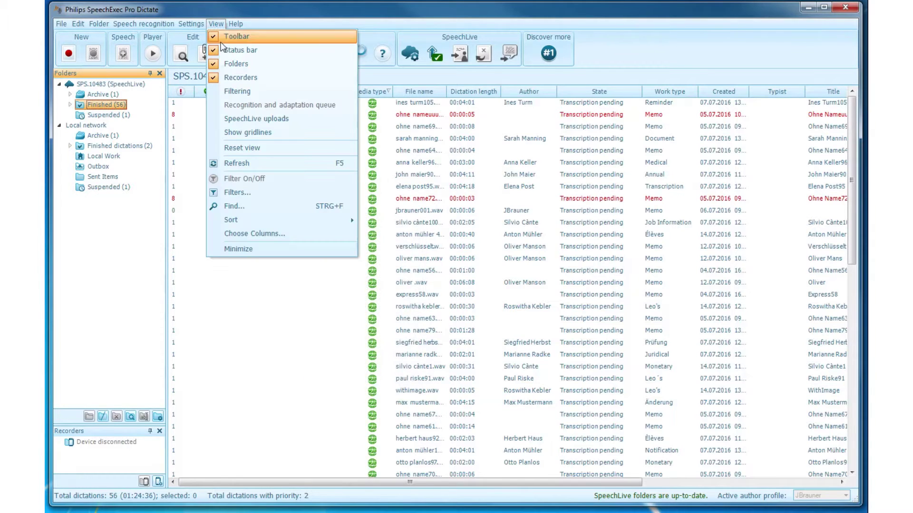
Filter the list to file names containing 'Sarah' and select the single matching dictation
left_click(239, 93)
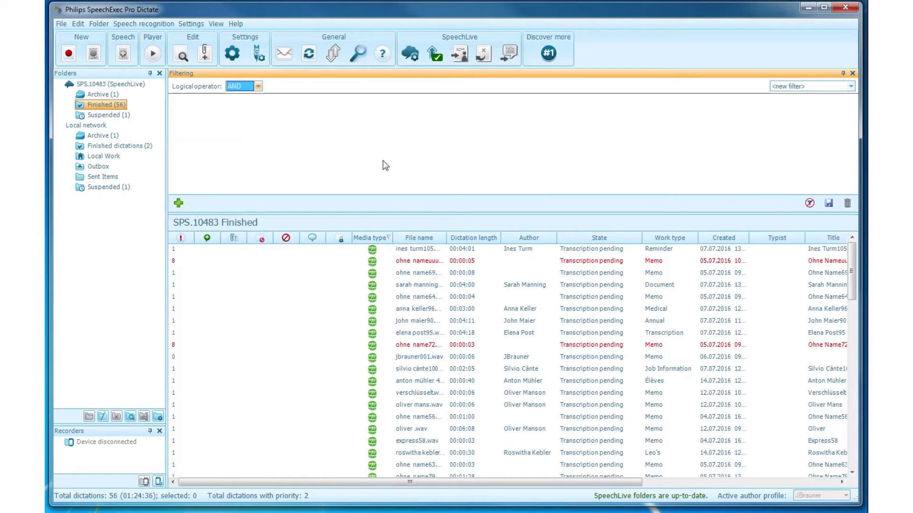
left_click(178, 203)
left_click(200, 111)
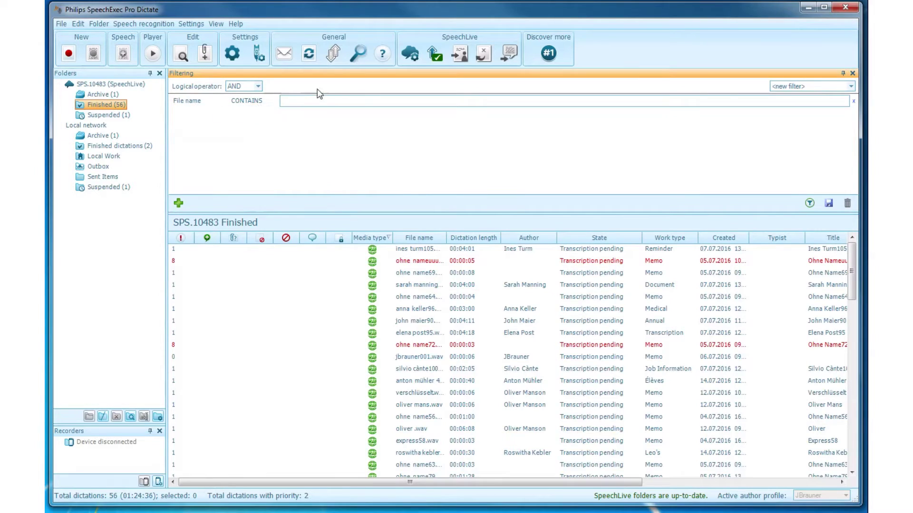
left_click(320, 101)
type("Sarah")
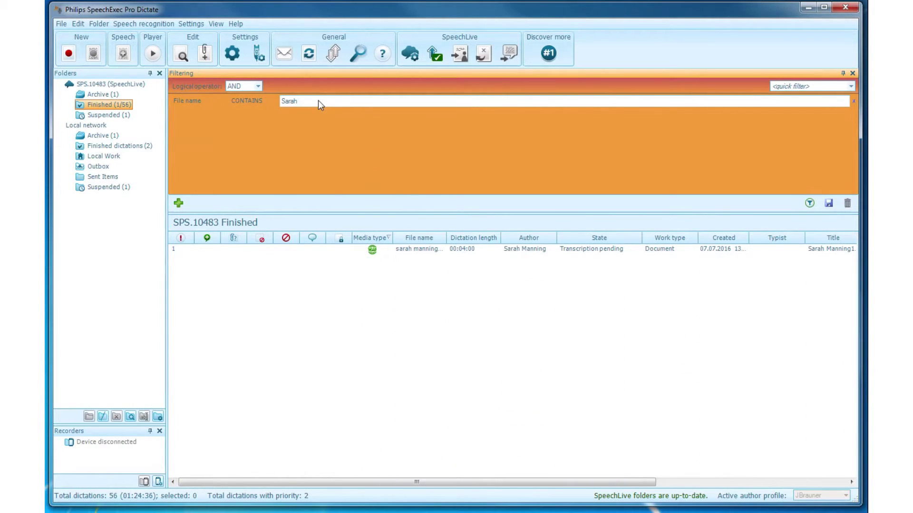
left_click(421, 249)
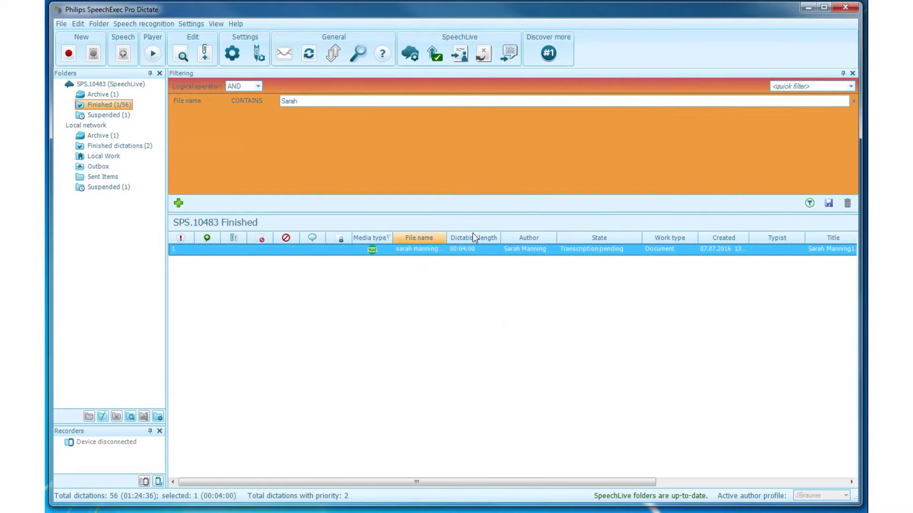
Remove the Sarah condition, clear filtering to list all 56 dictations, and close the panel
left_click(853, 103)
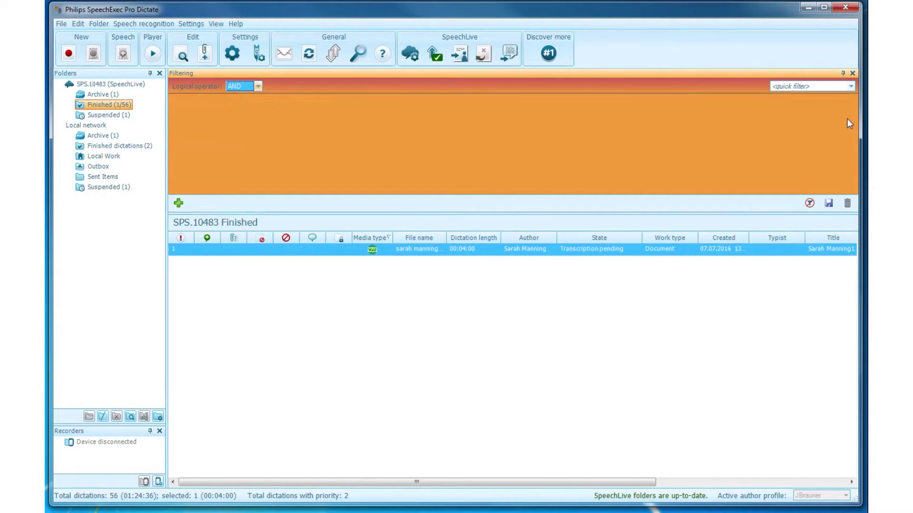
left_click(810, 203)
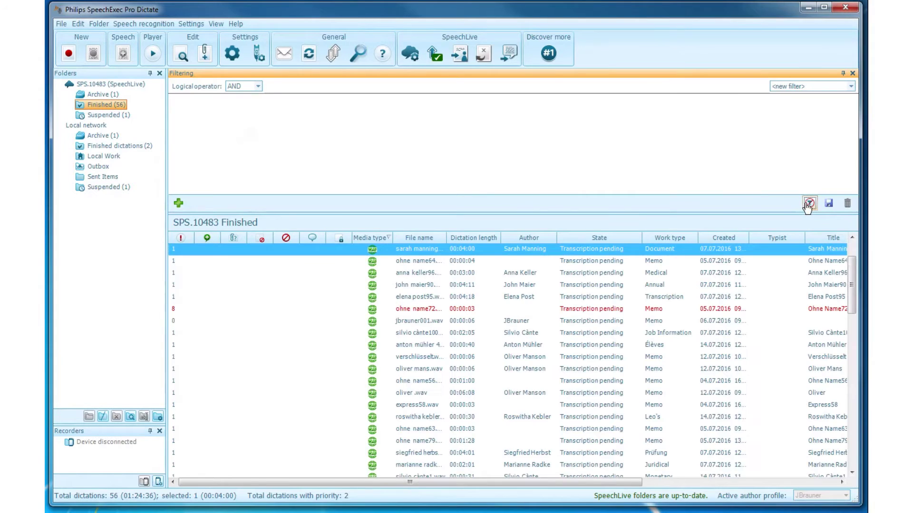
left_click(852, 73)
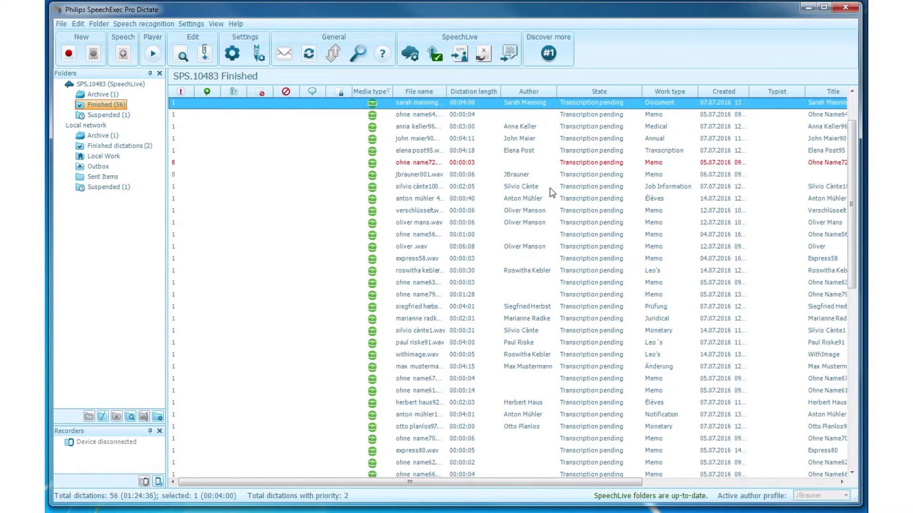
mouse_move(551, 192)
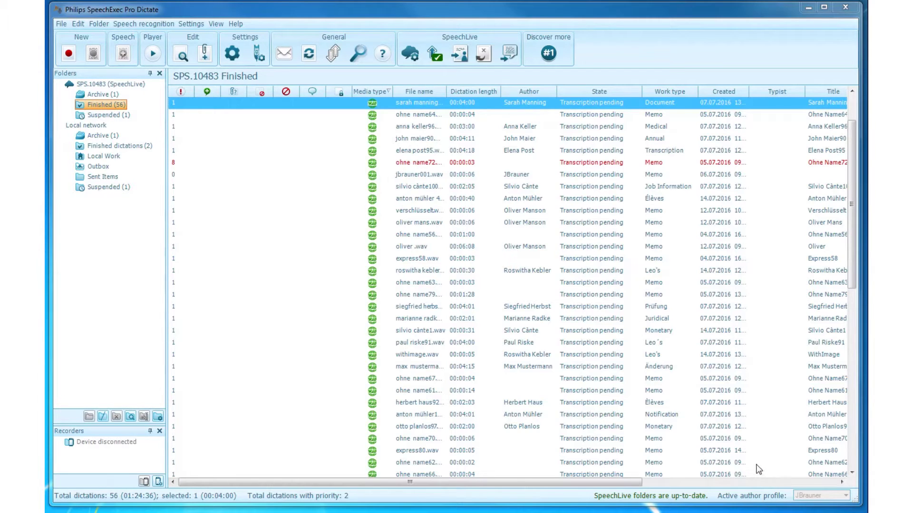
Create a general folder 'New folder' with its path set to the desktop speech folder, then view it
right_click(99, 214)
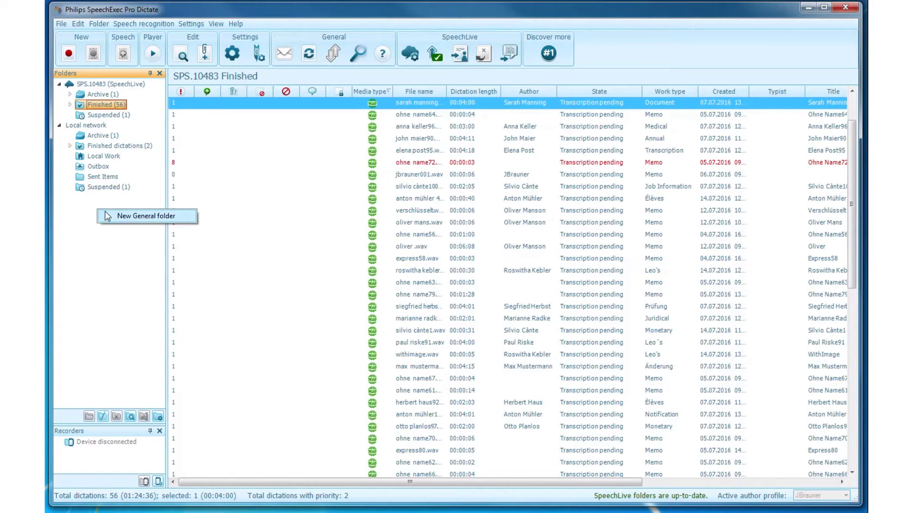
left_click(118, 217)
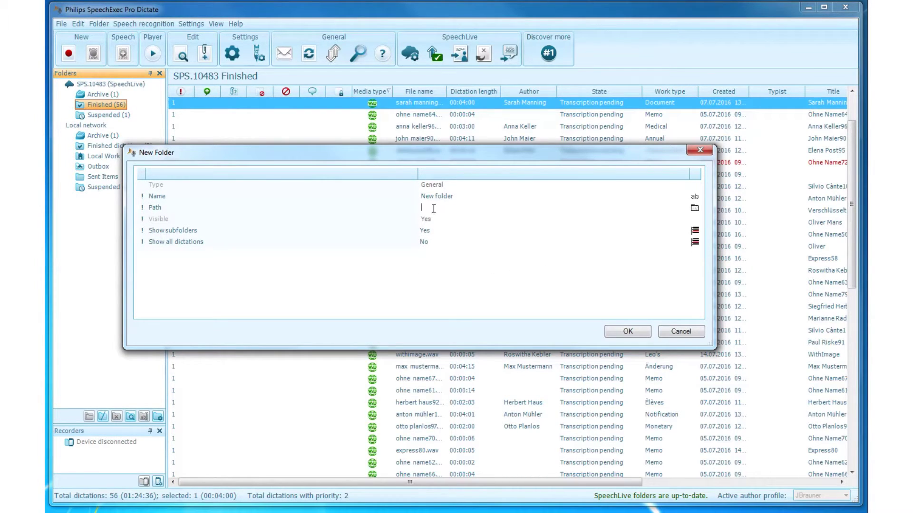
left_click(695, 209)
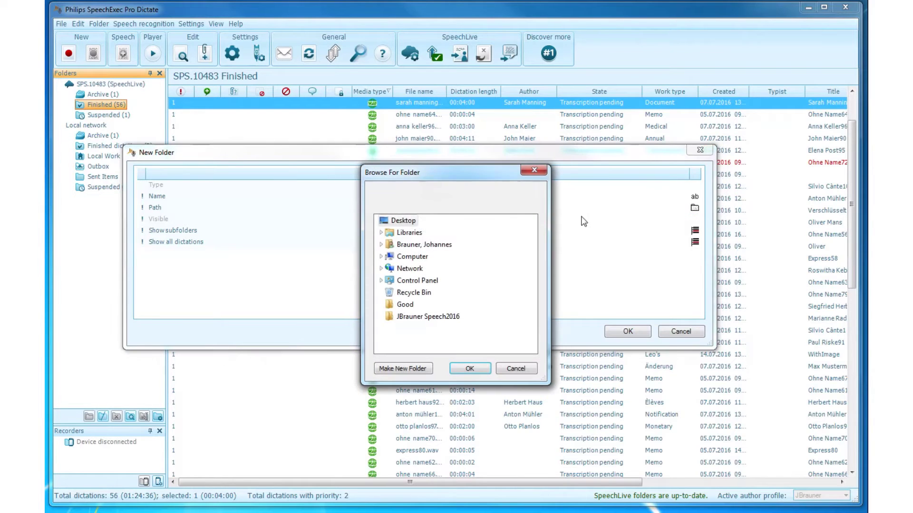
left_click(423, 317)
left_click(464, 370)
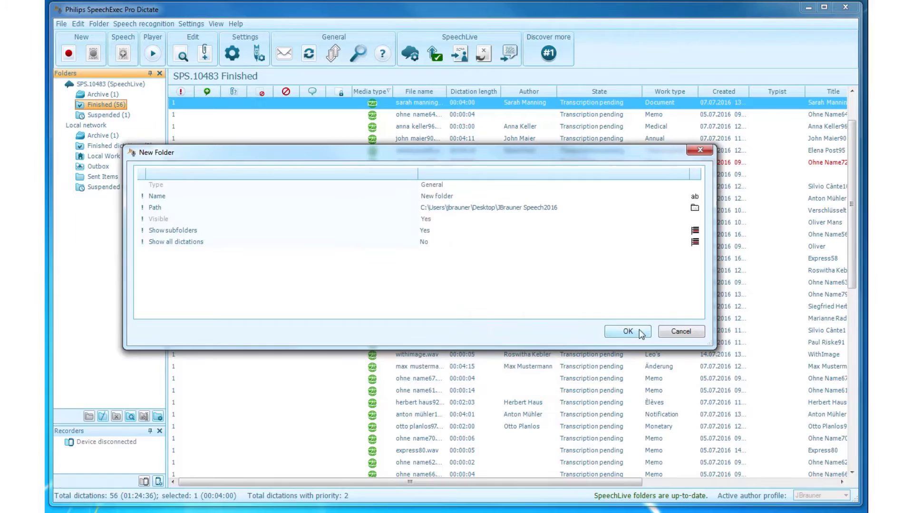
left_click(628, 332)
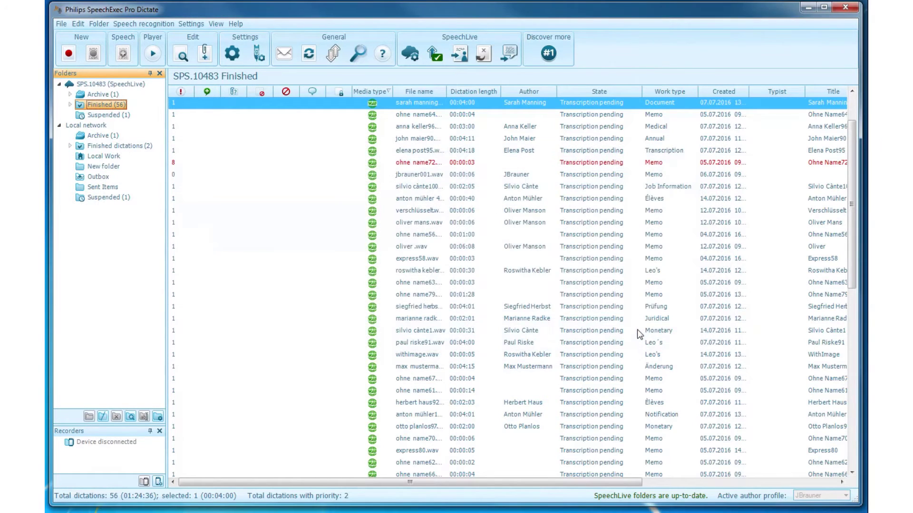
left_click(101, 167)
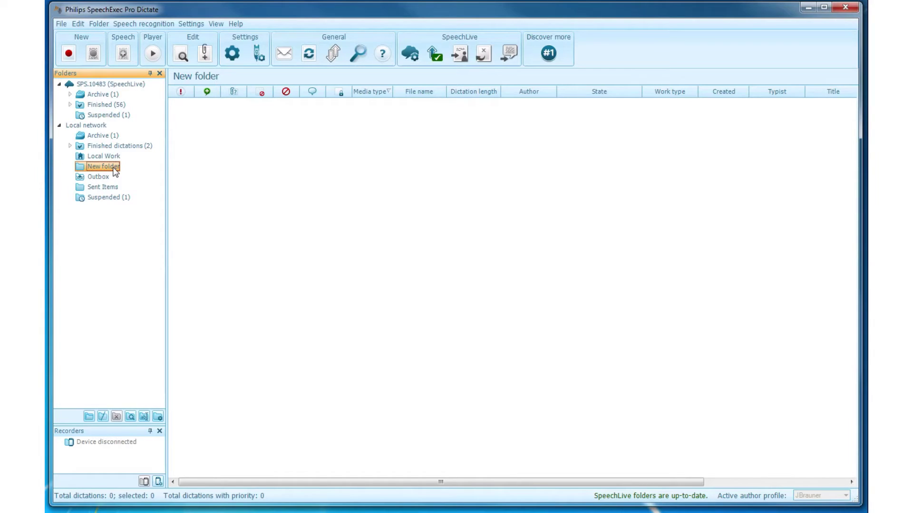
Add two nested subfolders under New folder and drag the innermost onto the top-level New folder
right_click(92, 169)
left_click(113, 172)
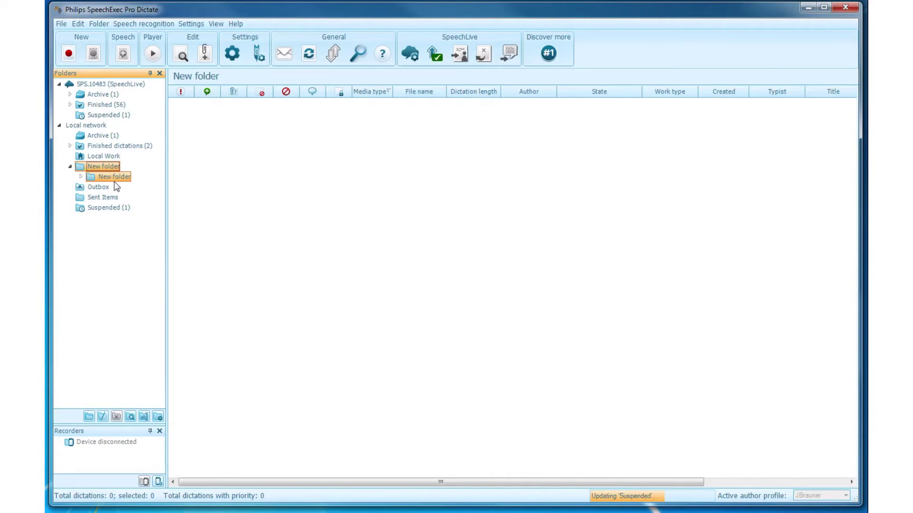
left_click(106, 179)
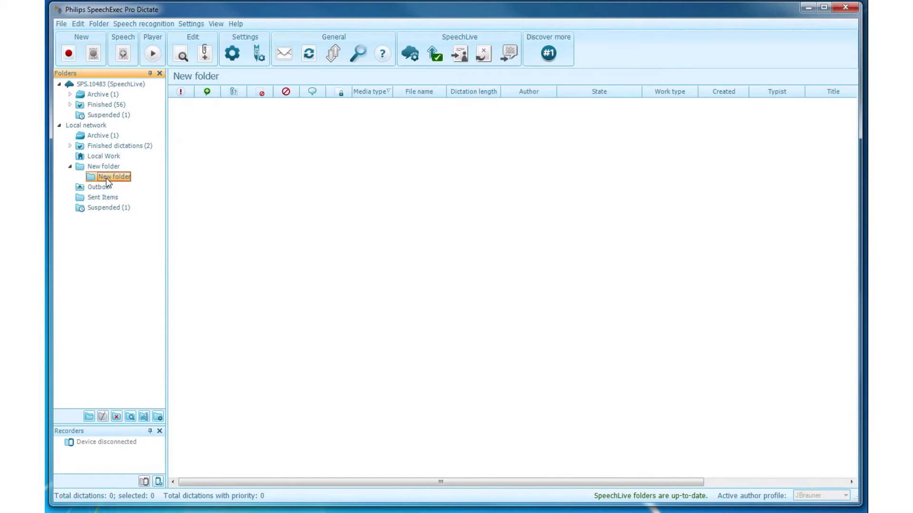
right_click(107, 180)
left_click(124, 184)
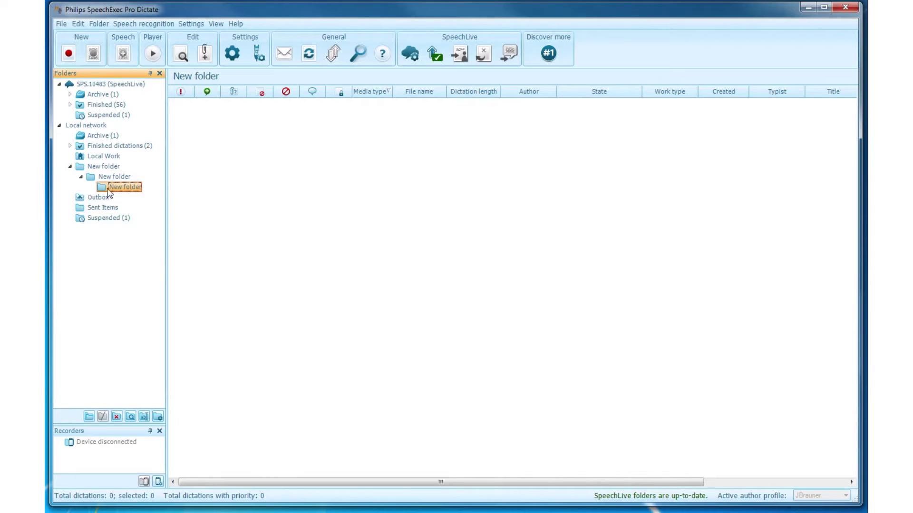
left_click_drag(108, 188, 101, 167)
Inspect New folder's Folder properties and close them without changes
right_click(101, 167)
left_click(135, 233)
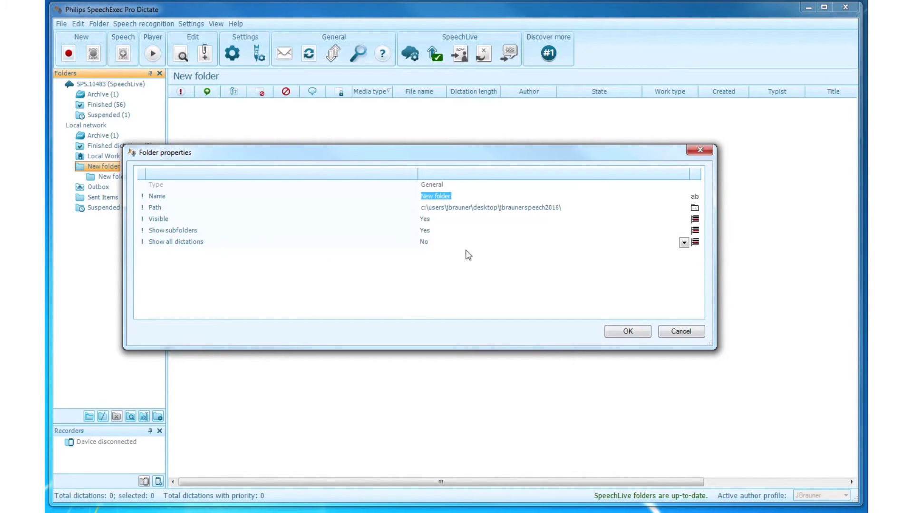
left_click(624, 333)
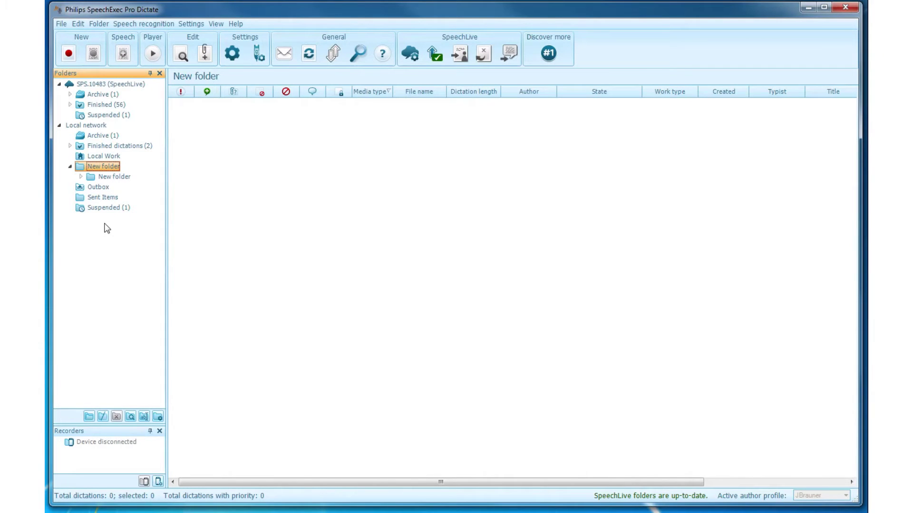
Rename the subfolder to 'Save' through its Folder properties
right_click(104, 177)
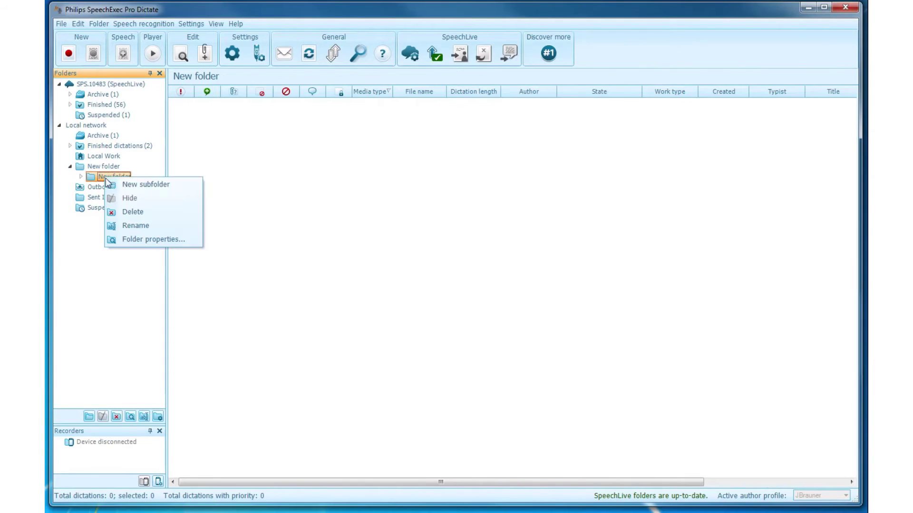
left_click(137, 239)
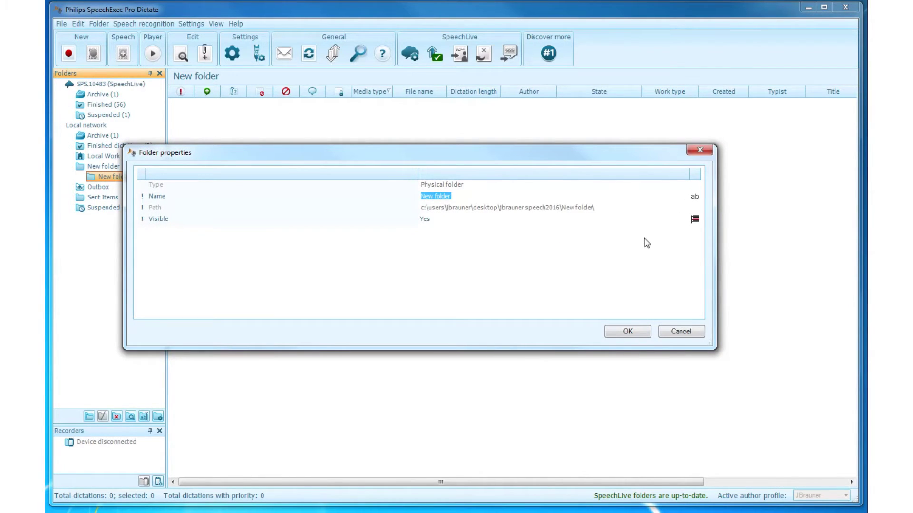
mouse_move(490, 223)
type("Save")
left_click(626, 331)
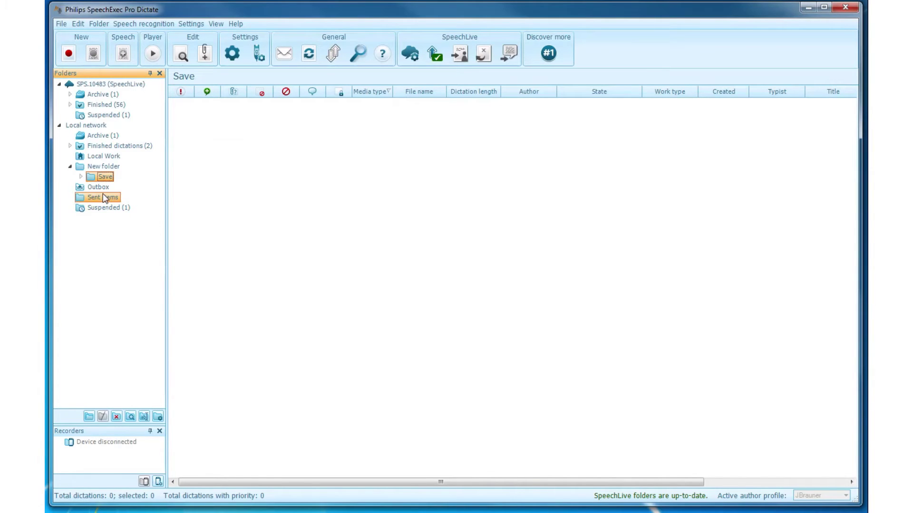
Delete the Save folder and confirm the permanent deletion
right_click(101, 181)
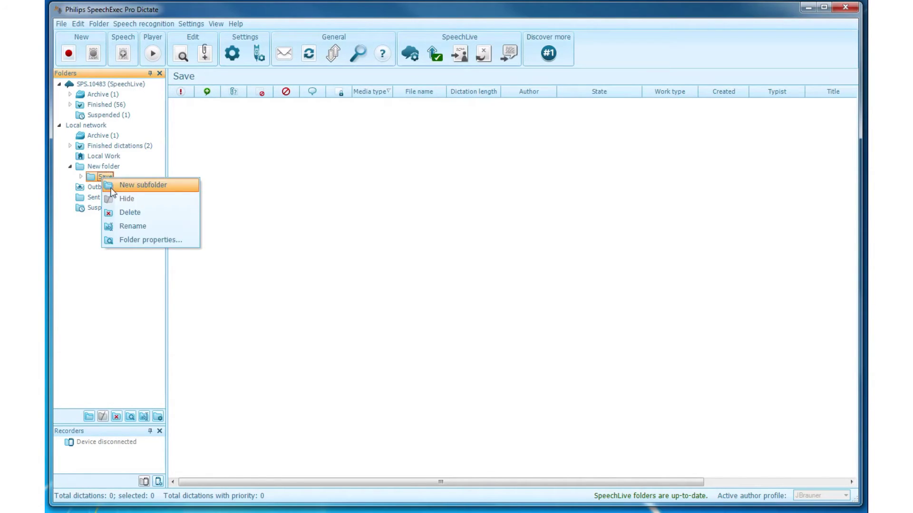
left_click(131, 213)
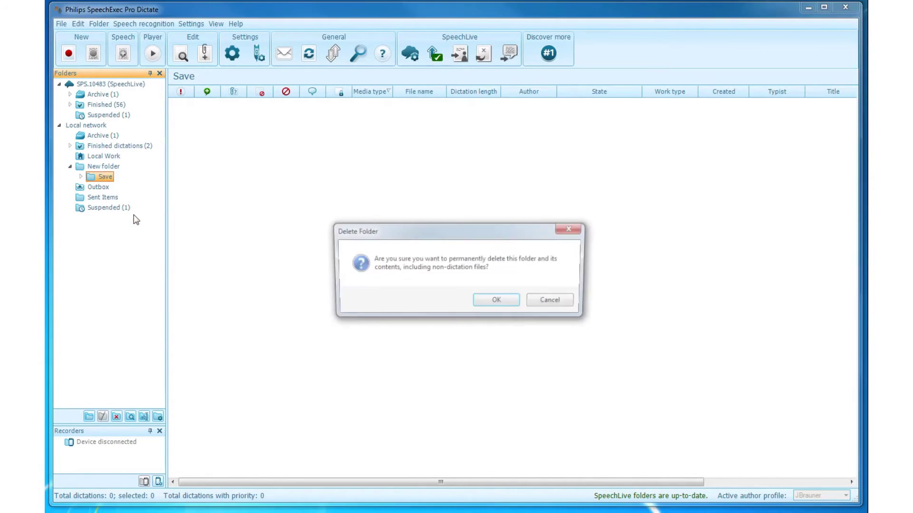
left_click(489, 300)
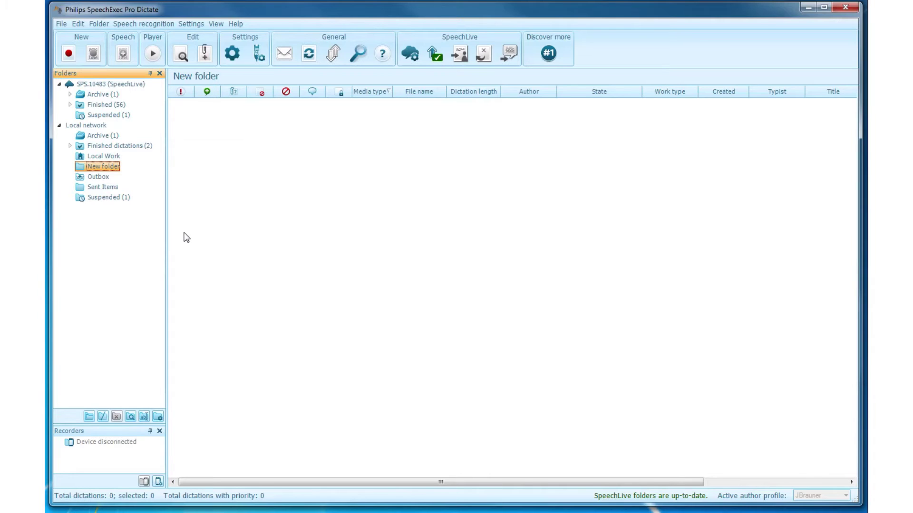
Hide New folder from the folder tree and bring up the Folders settings
right_click(101, 166)
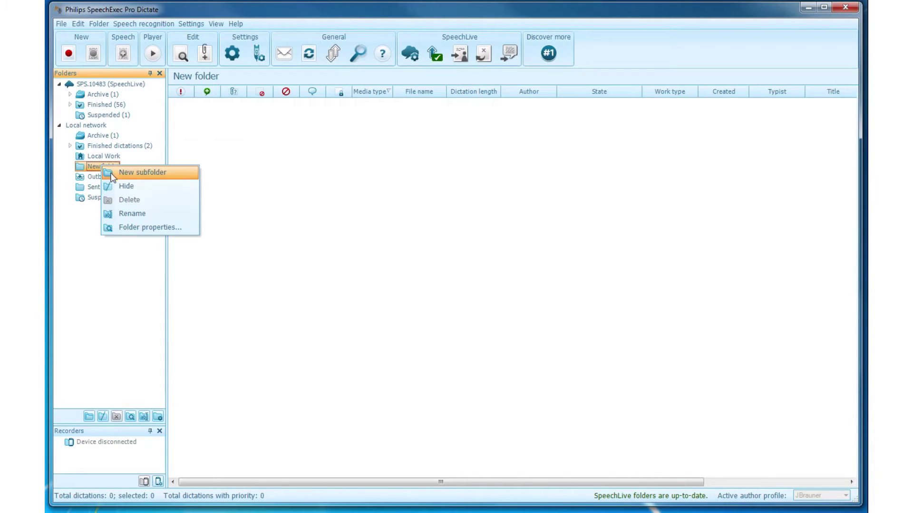
left_click(90, 222)
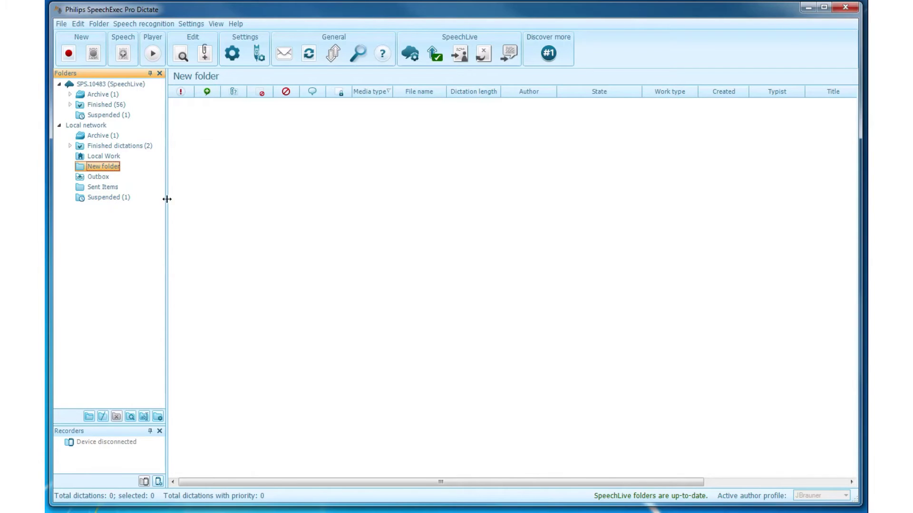
right_click(94, 167)
left_click(125, 186)
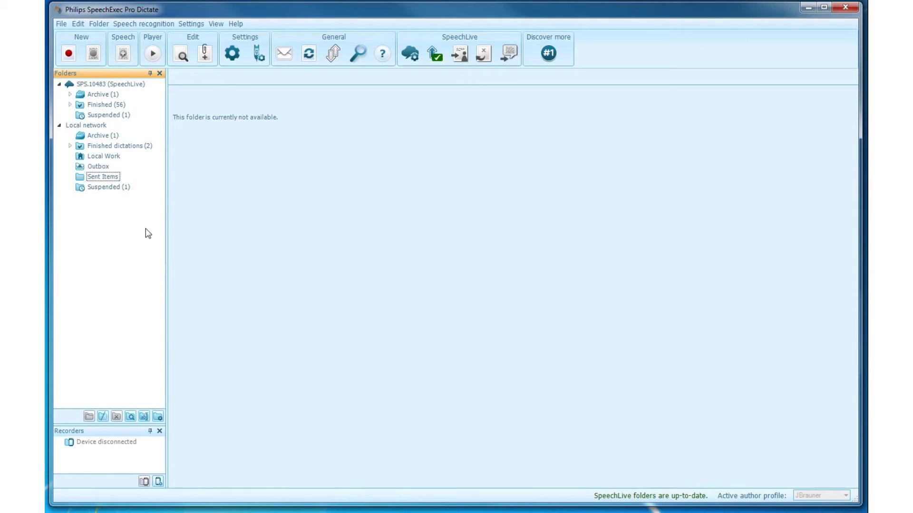
left_click(158, 417)
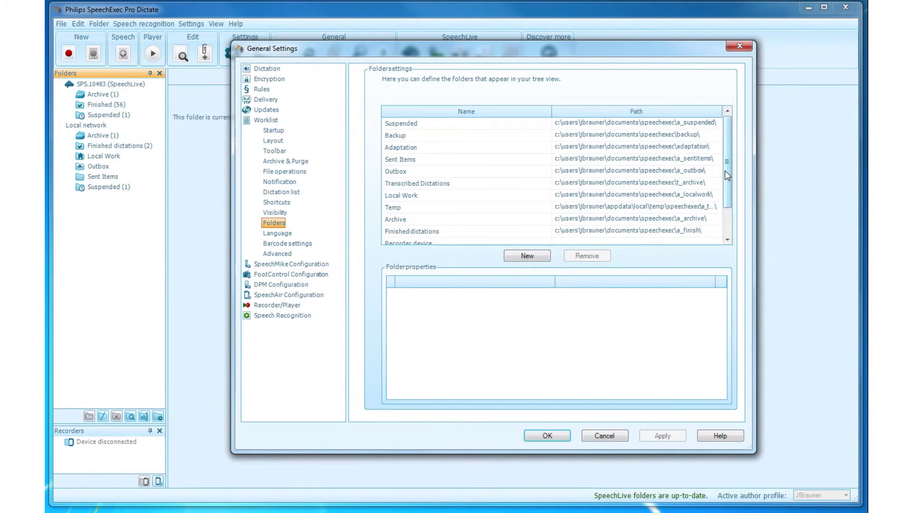
Set New folder's Visible property to Yes, apply, and close General Settings with OK
left_click_drag(728, 175, 729, 218)
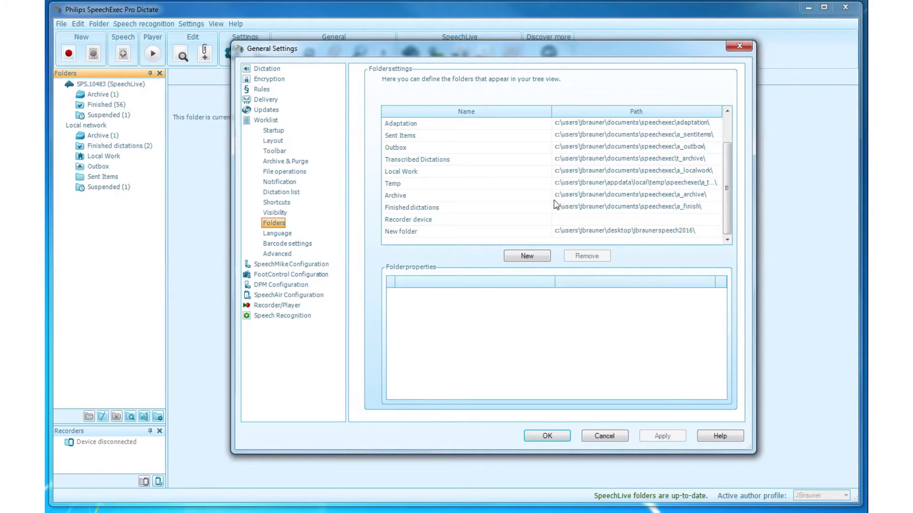
left_click(407, 233)
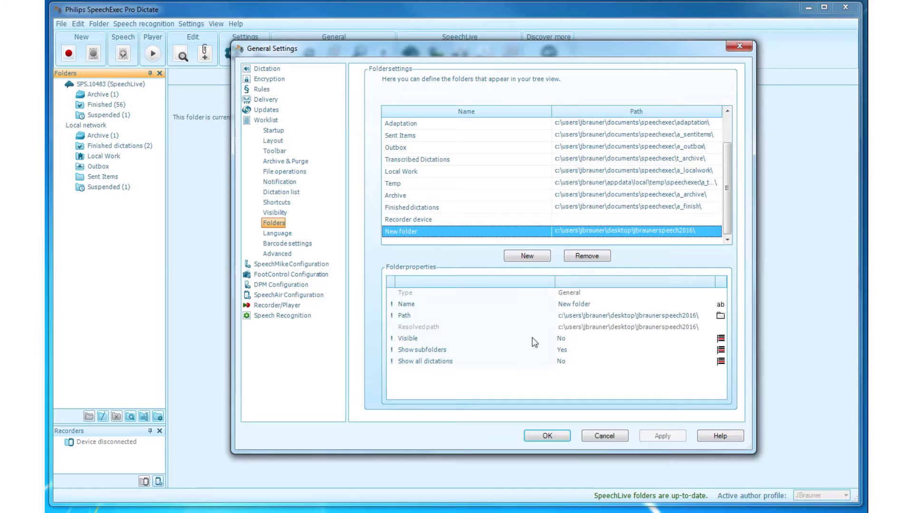
left_click(577, 338)
left_click(602, 338)
left_click(585, 357)
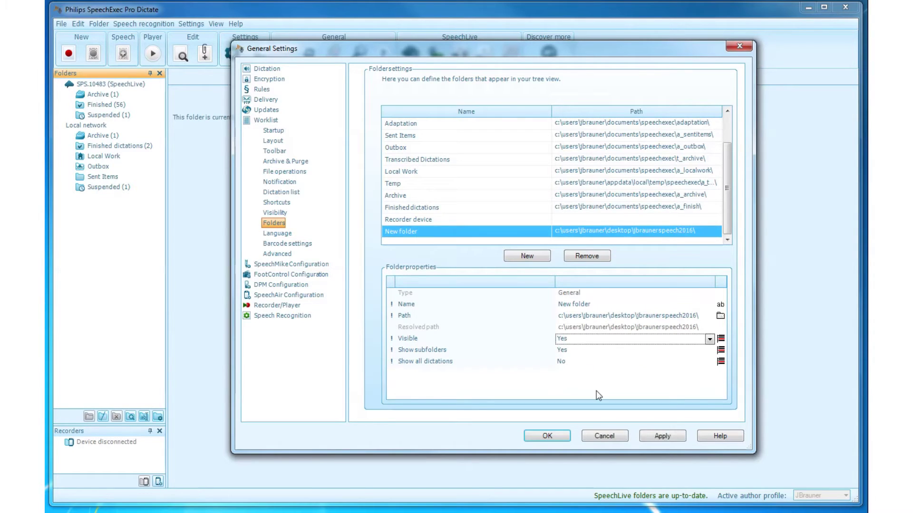
left_click(654, 440)
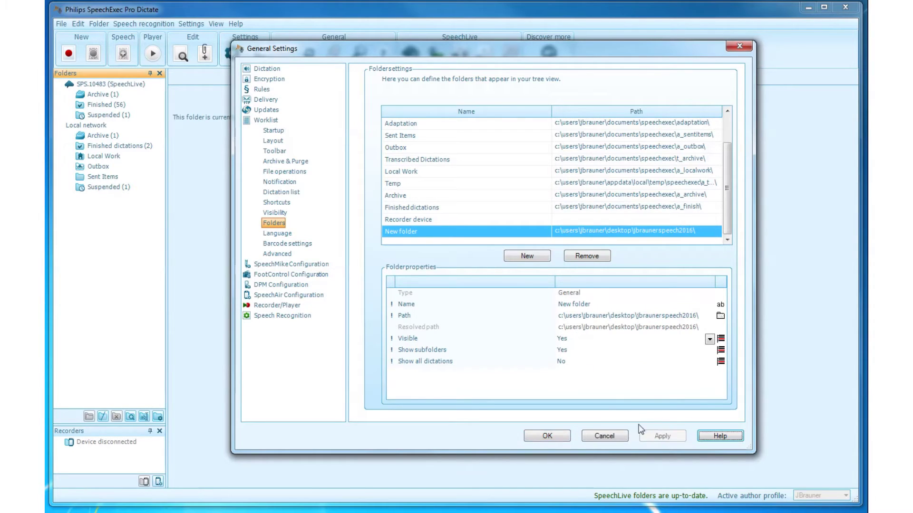
left_click(555, 435)
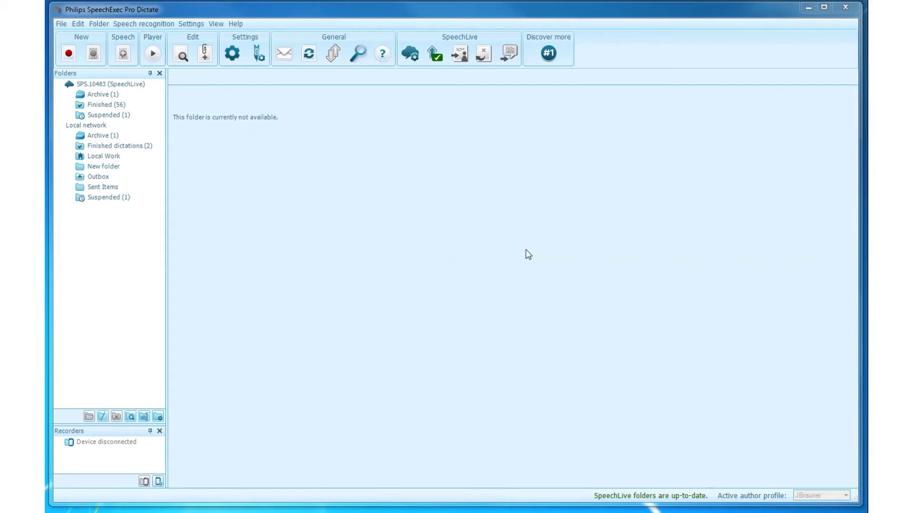
Move a SpeechLive Finished dictation into New folder and confirm it arrived
left_click(117, 105)
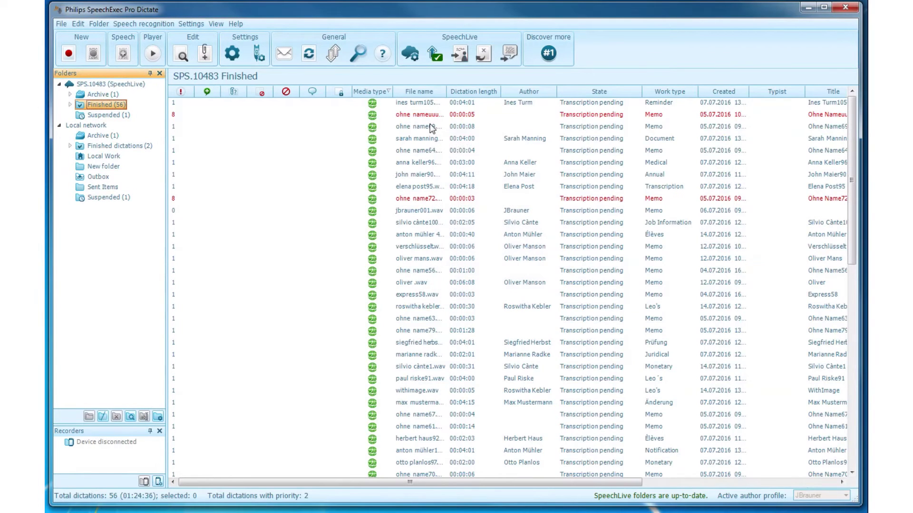
left_click_drag(429, 127, 111, 168)
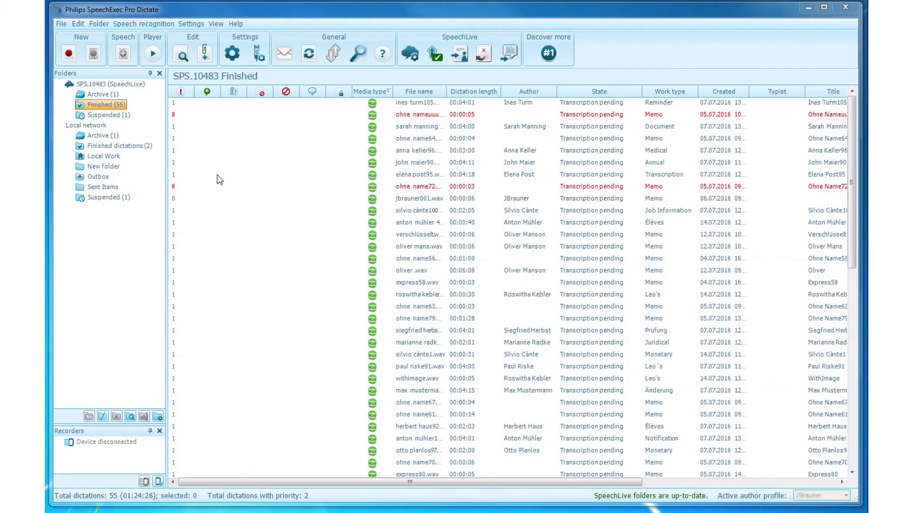
left_click(109, 167)
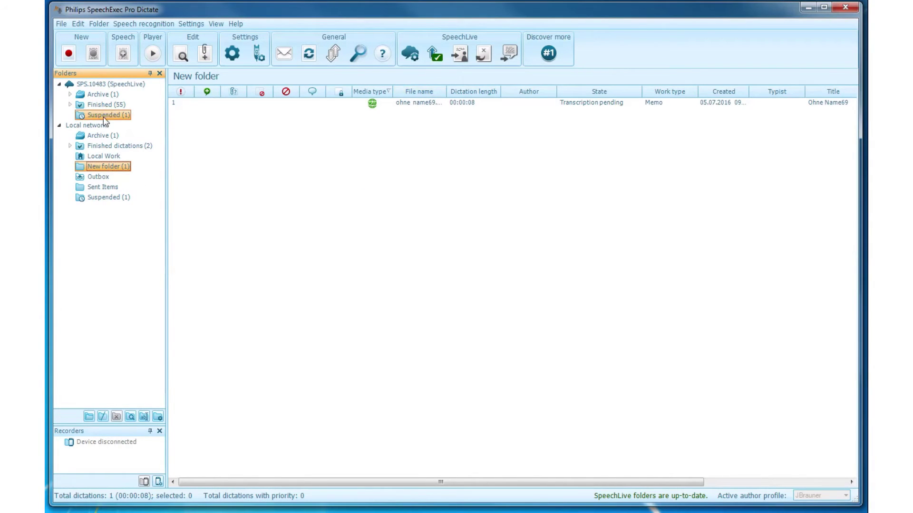
left_click(110, 105)
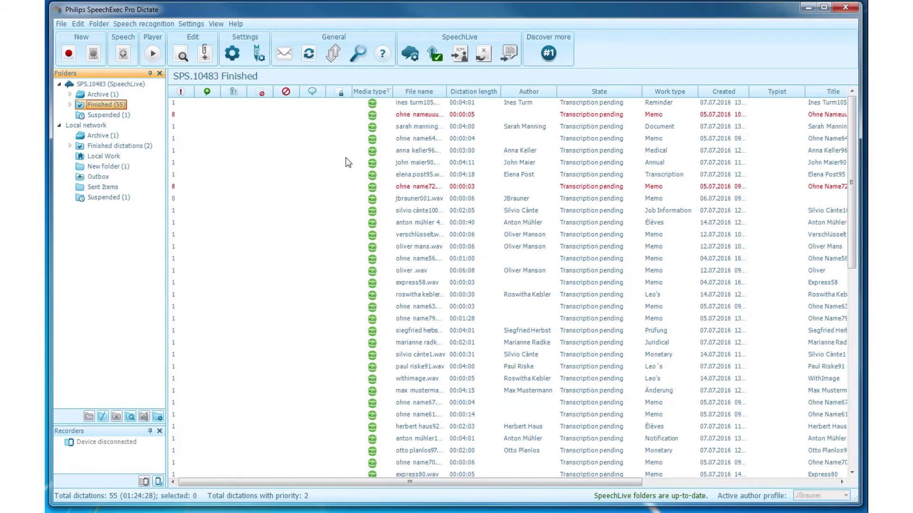
Move the red priority dictation into New folder too, then show elena post95.wav's details card
mouse_move(369, 175)
left_click(415, 118)
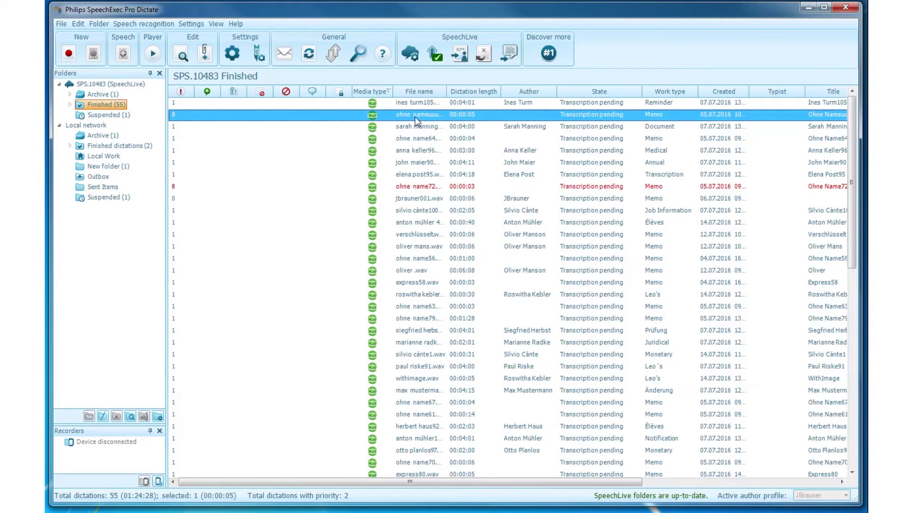
left_click_drag(314, 122, 101, 169)
left_click(108, 166)
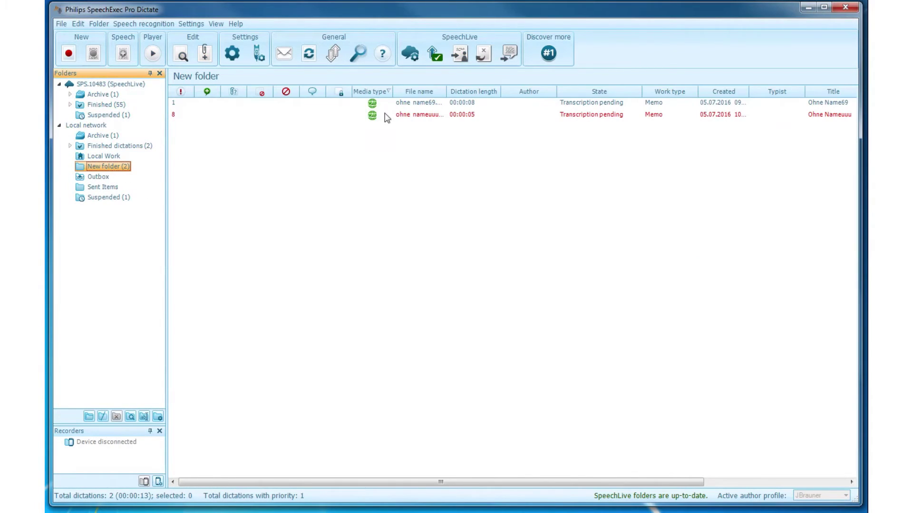
left_click(105, 107)
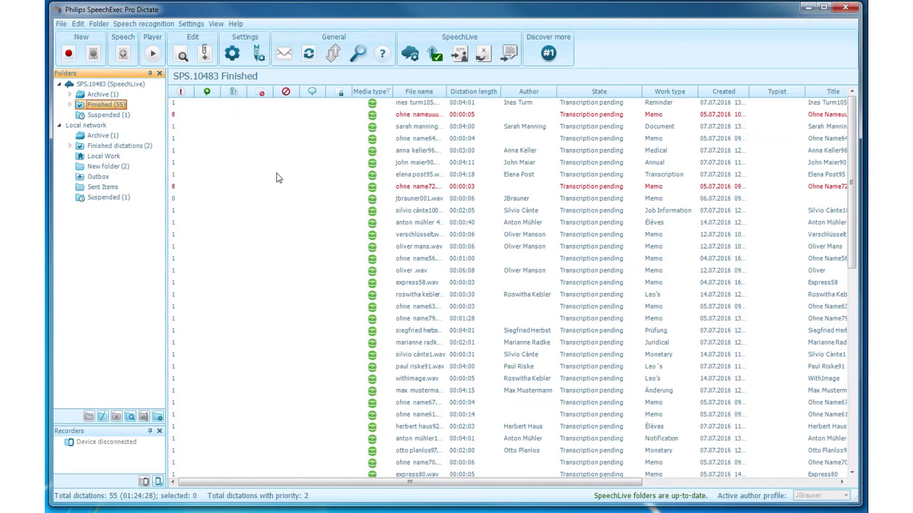
mouse_move(269, 175)
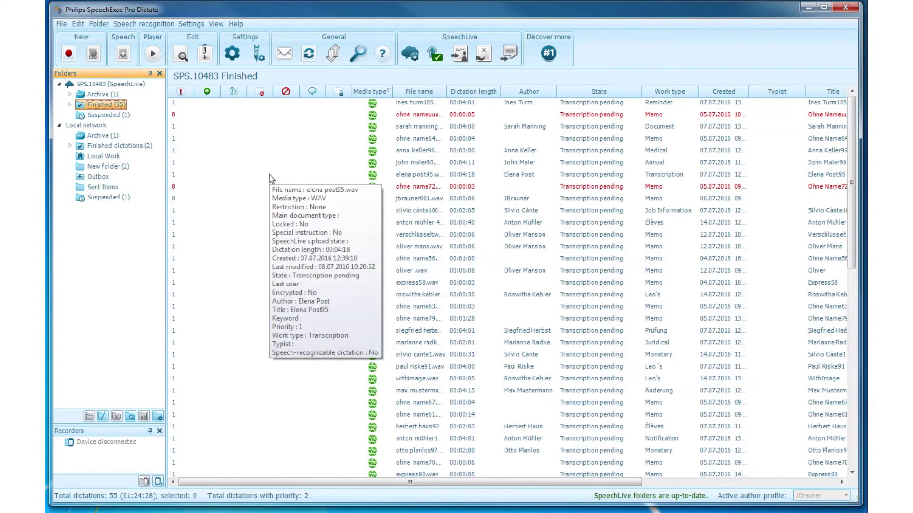
left_click(484, 177)
right_click(481, 175)
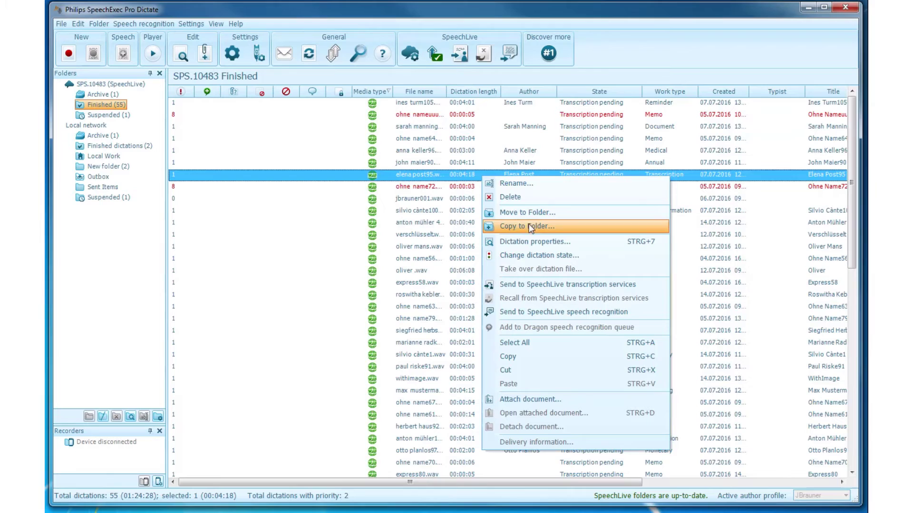
left_click(313, 227)
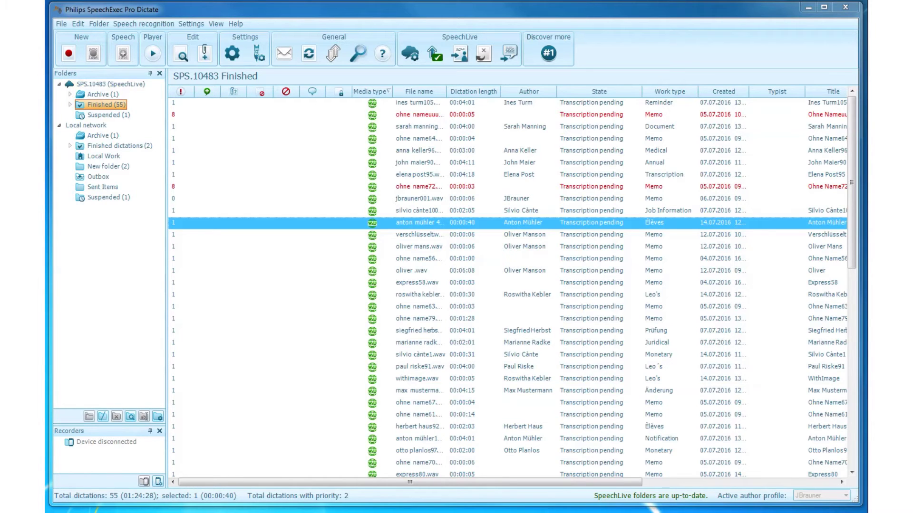
Check the SpeechLive Archive and Finished folders, ending on Suspended with its one 00:00:08 memo
left_click(100, 94)
left_click(104, 104)
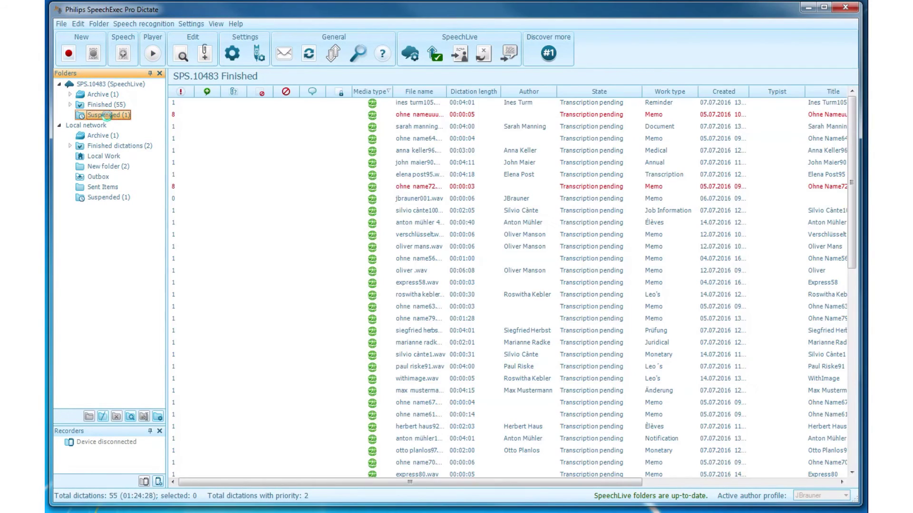
left_click(103, 115)
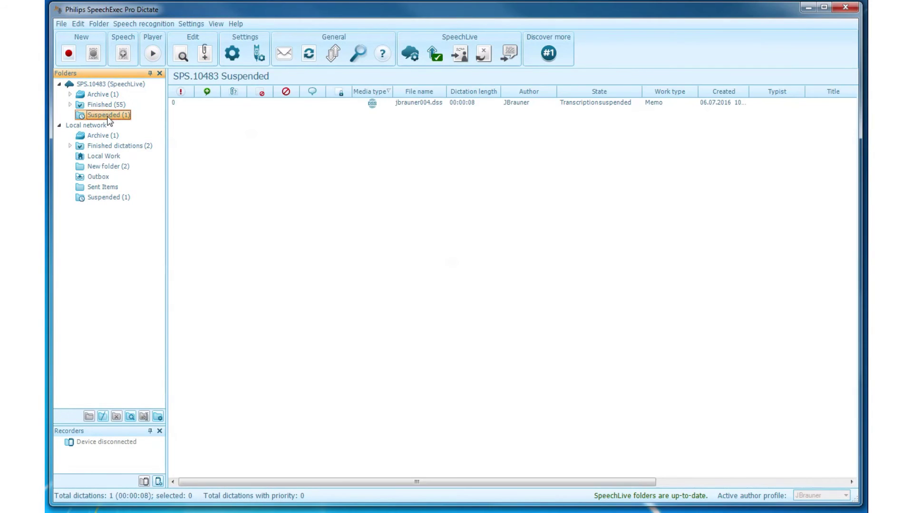
left_click(101, 95)
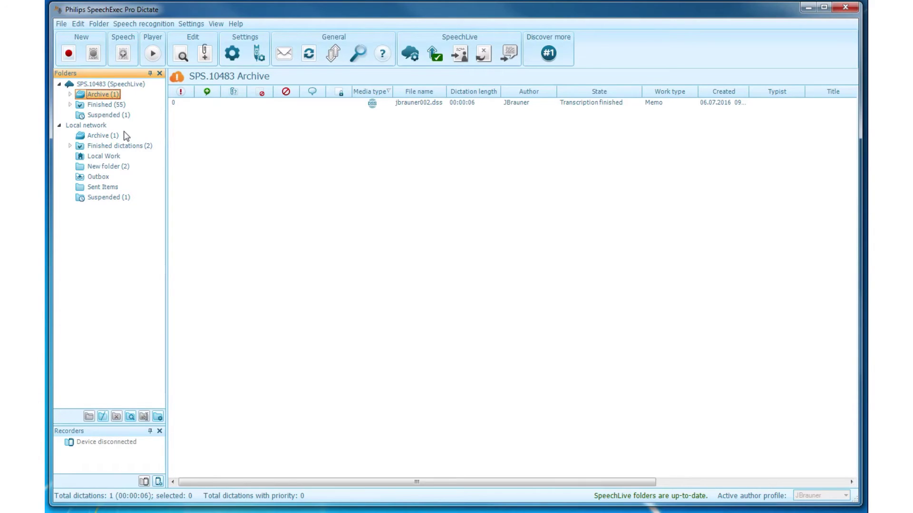
left_click(101, 106)
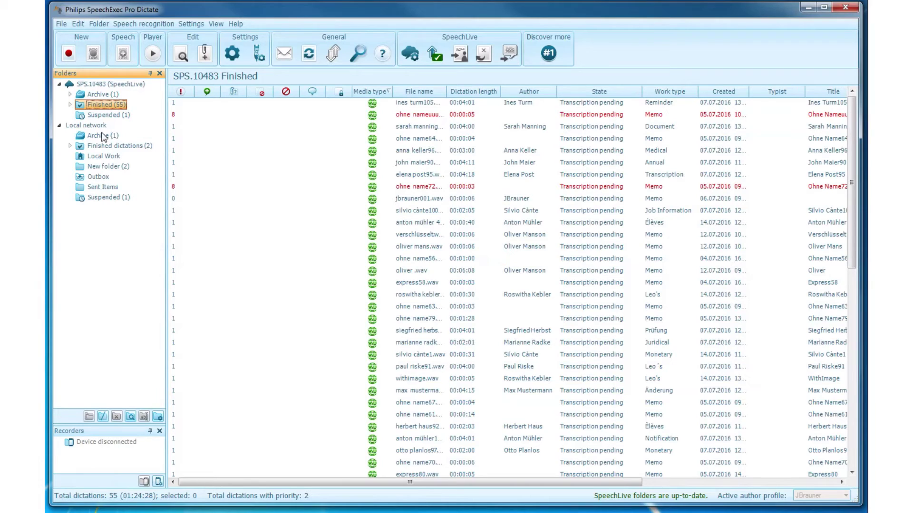
left_click(98, 117)
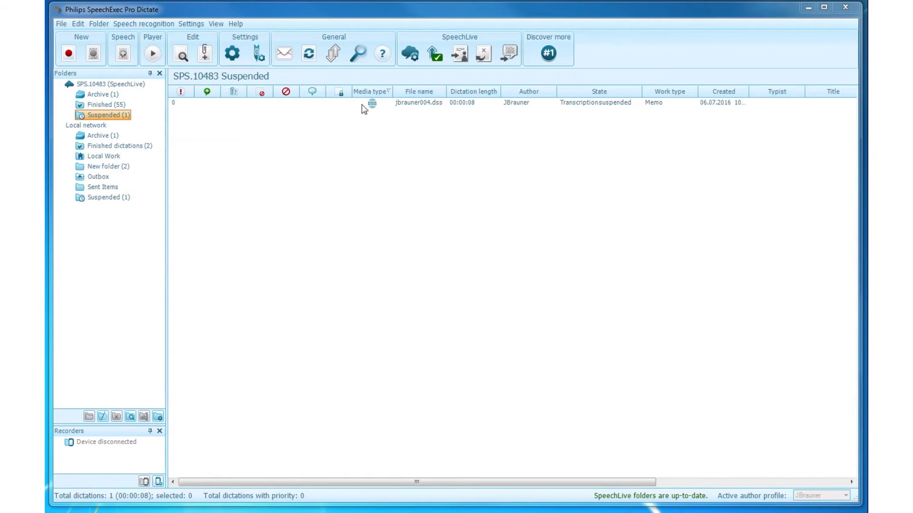
Browse the local Archive and Finished dictations folders, ending on the empty Local Work folder
left_click(81, 125)
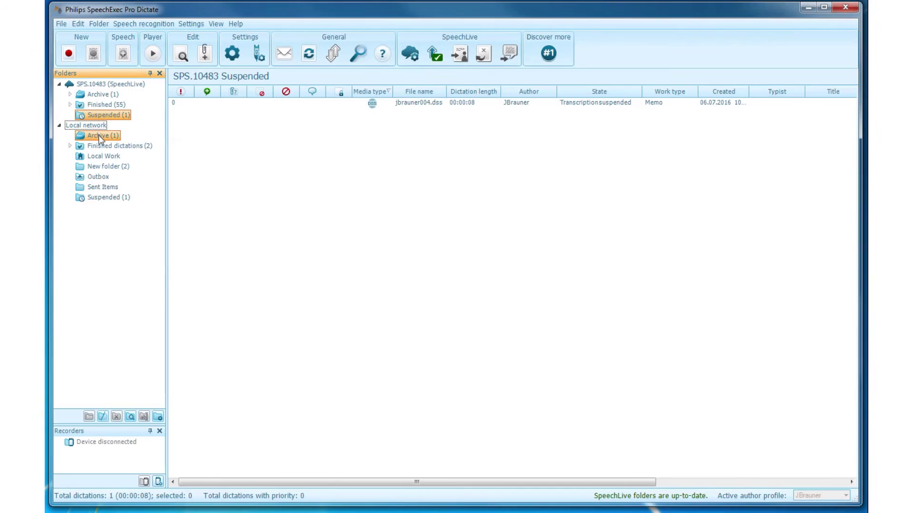
left_click(98, 135)
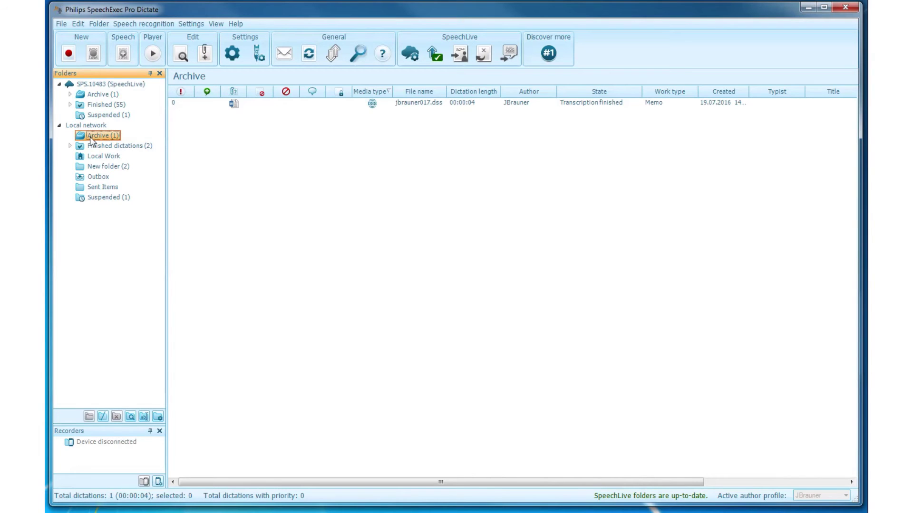
left_click(105, 146)
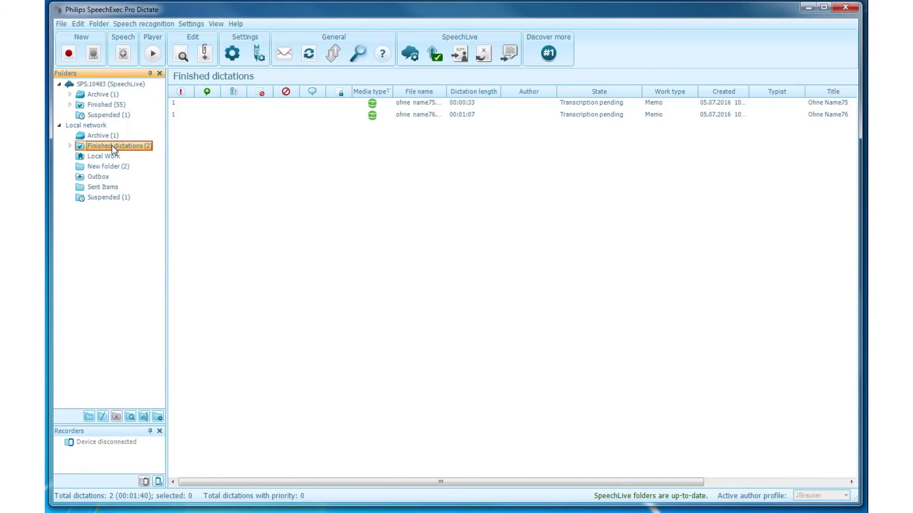
left_click(104, 157)
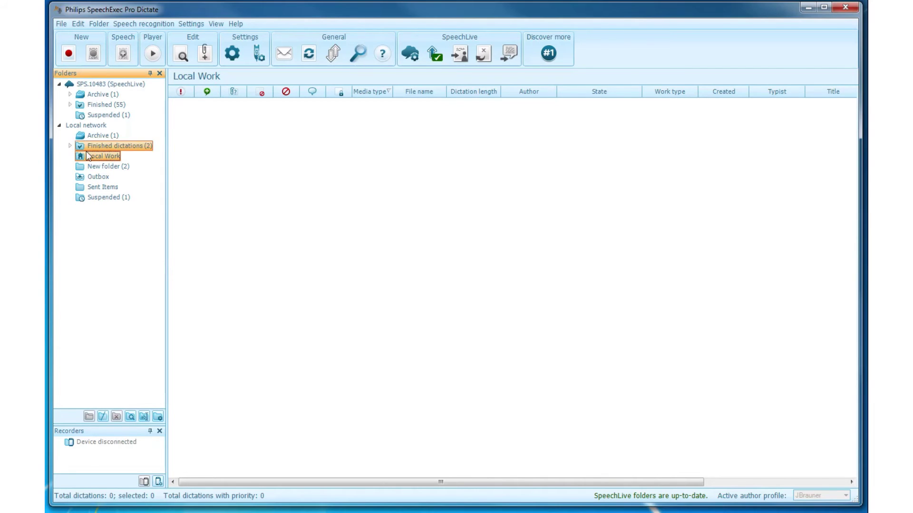
Look through Outbox, Sent Items and Suspended, then return to Finished dictations' two memos
left_click(103, 177)
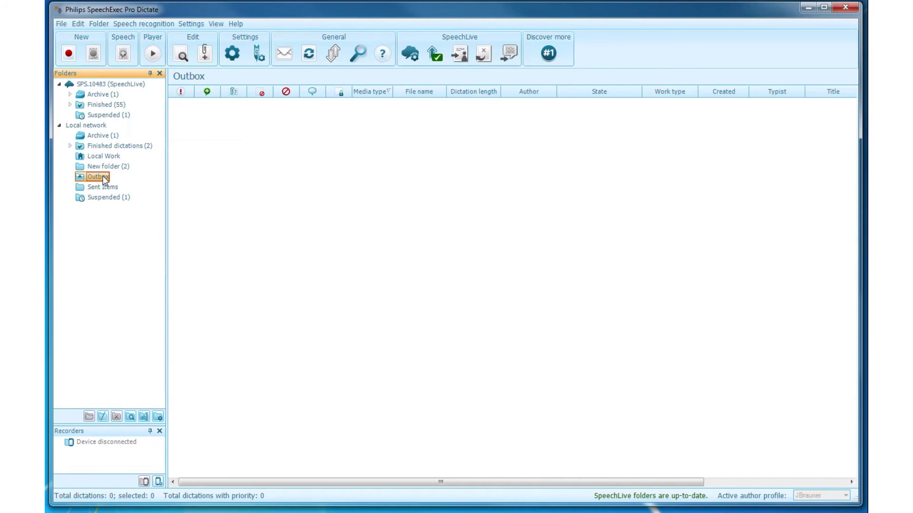
left_click(101, 186)
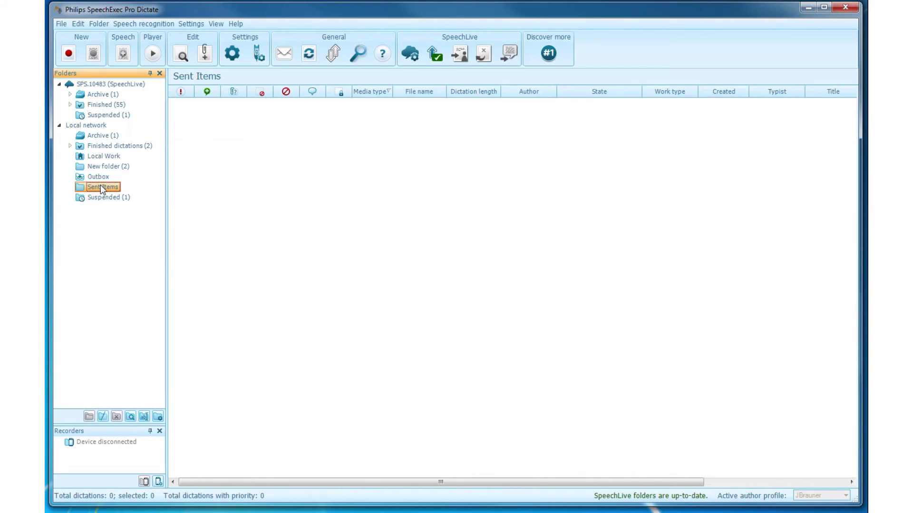
left_click(102, 198)
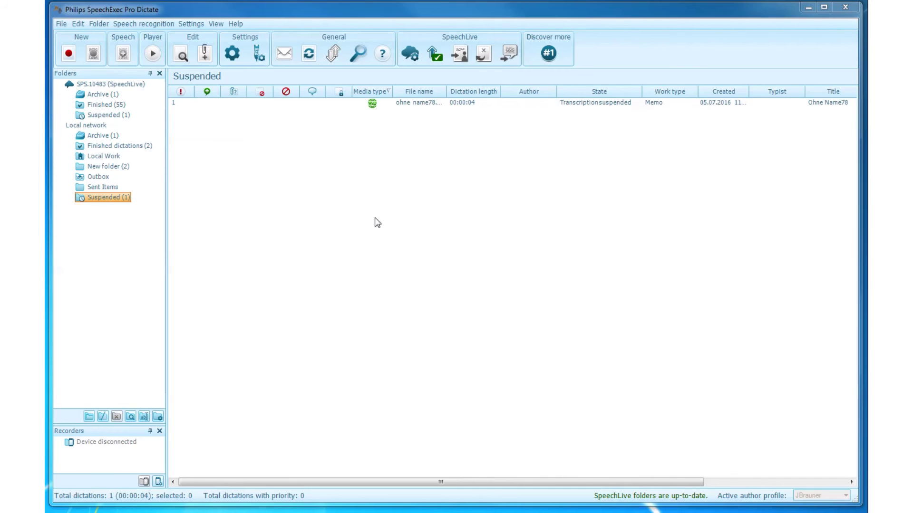
left_click(132, 147)
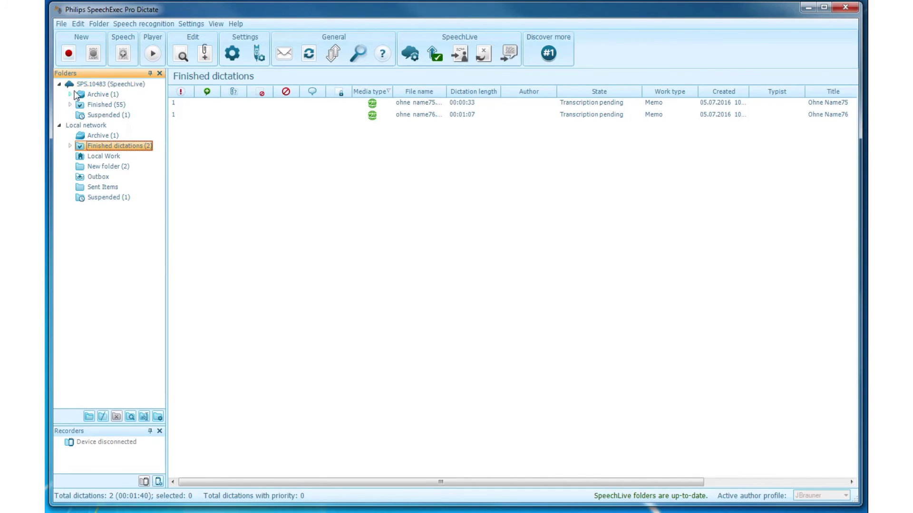
Exit SpeechExec Pro Dictate through the File menu's Exit command
left_click(86, 84)
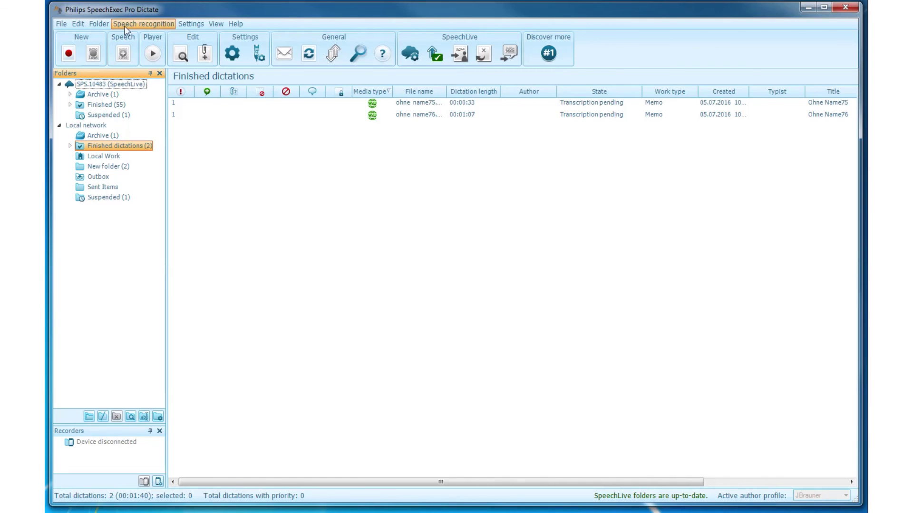
left_click(78, 23)
left_click(60, 24)
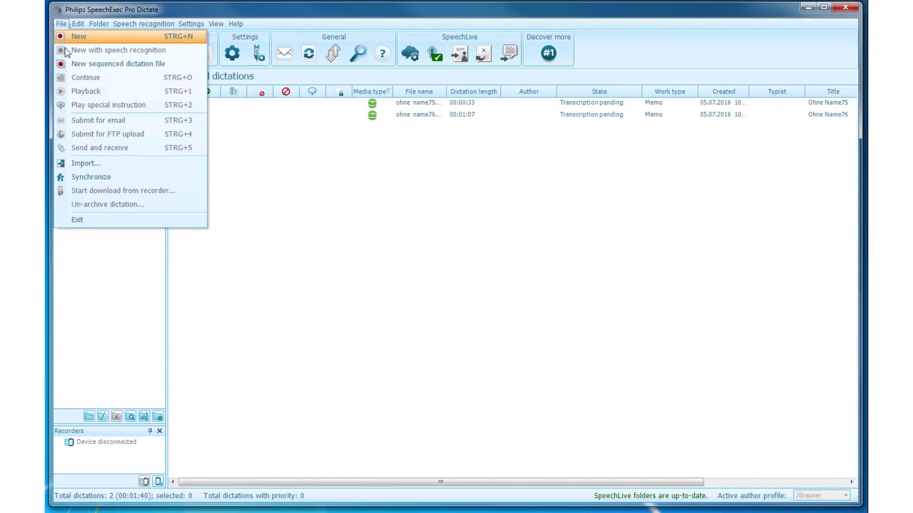
left_click(90, 222)
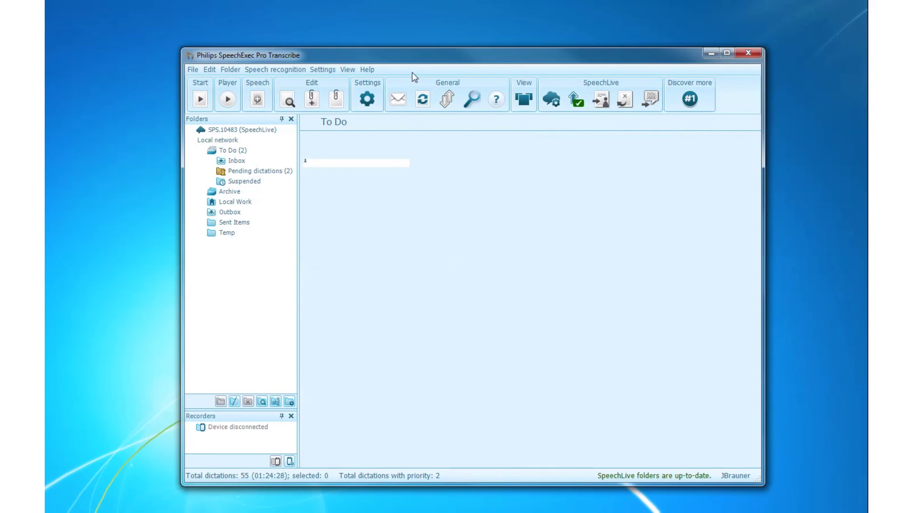
Move and enlarge the Transcribe window, then browse To Do, Inbox and Suspended, ending on To Do
left_click_drag(427, 59, 303, 23)
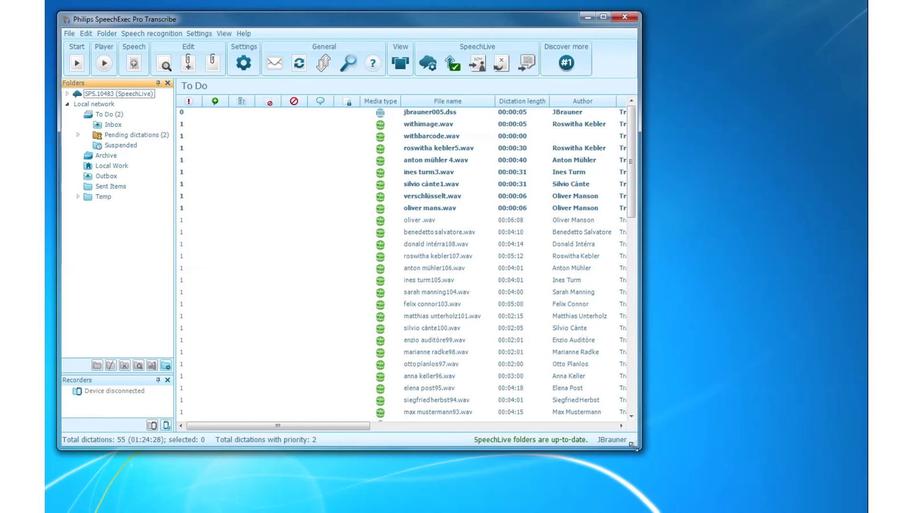
left_click_drag(639, 448, 853, 499)
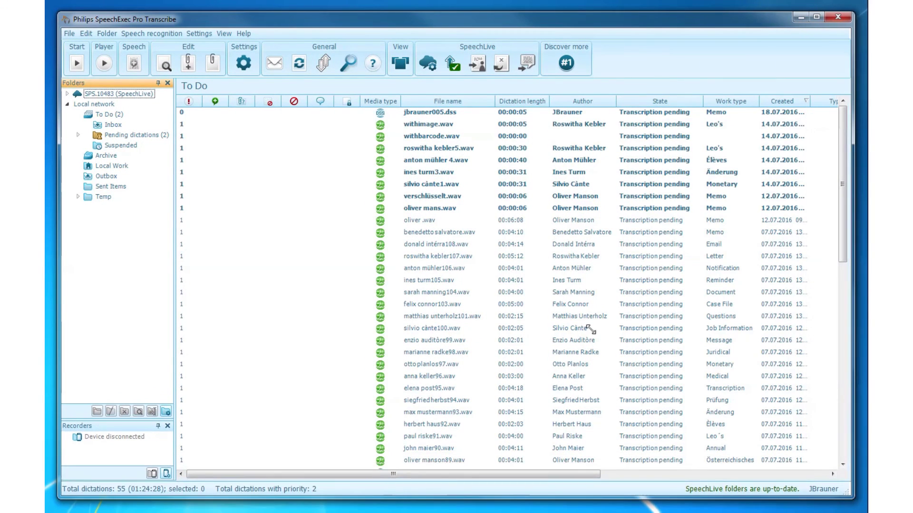
left_click(102, 115)
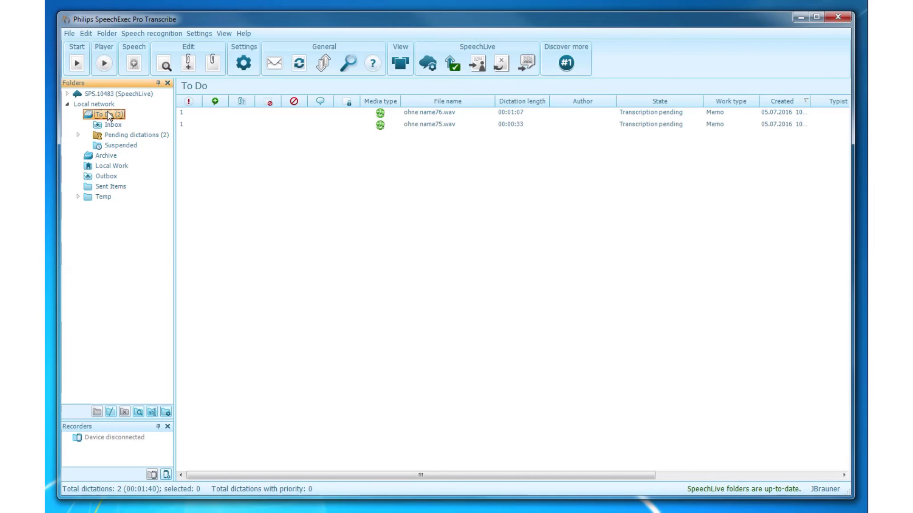
left_click(108, 134)
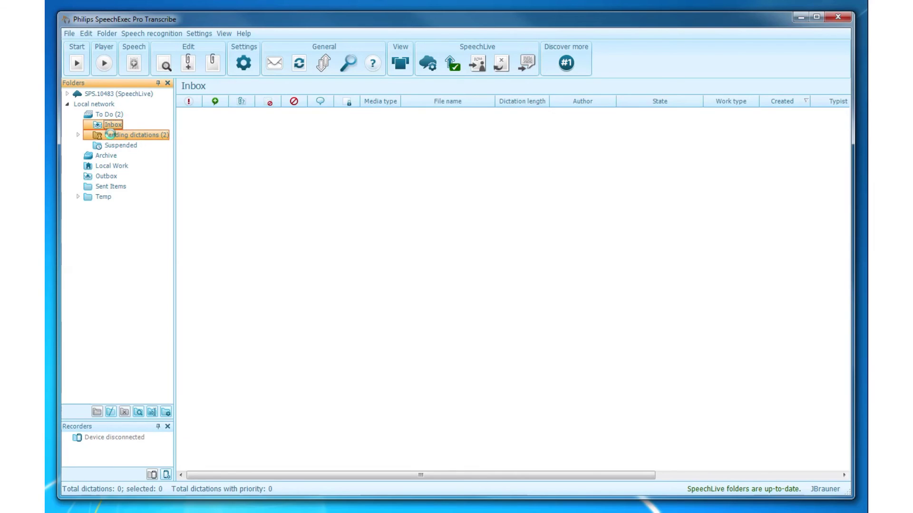
left_click(115, 146)
left_click(108, 115)
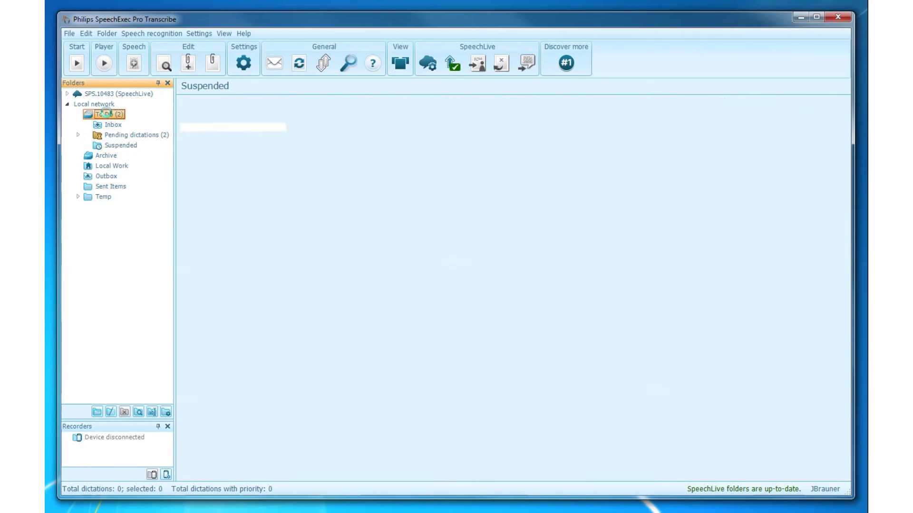